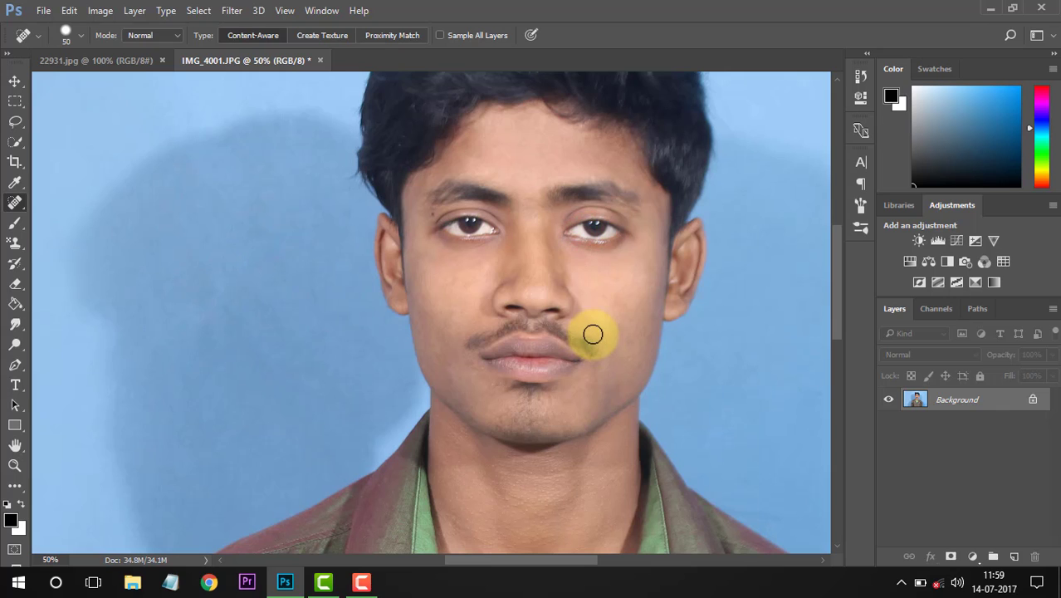
Select the man's head and neck with the Quick Selection tool in add-to-selection mode.
{"action": "scroll", "coordinate": [509, 315], "scroll_direction": "up", "scroll_amount": 3}
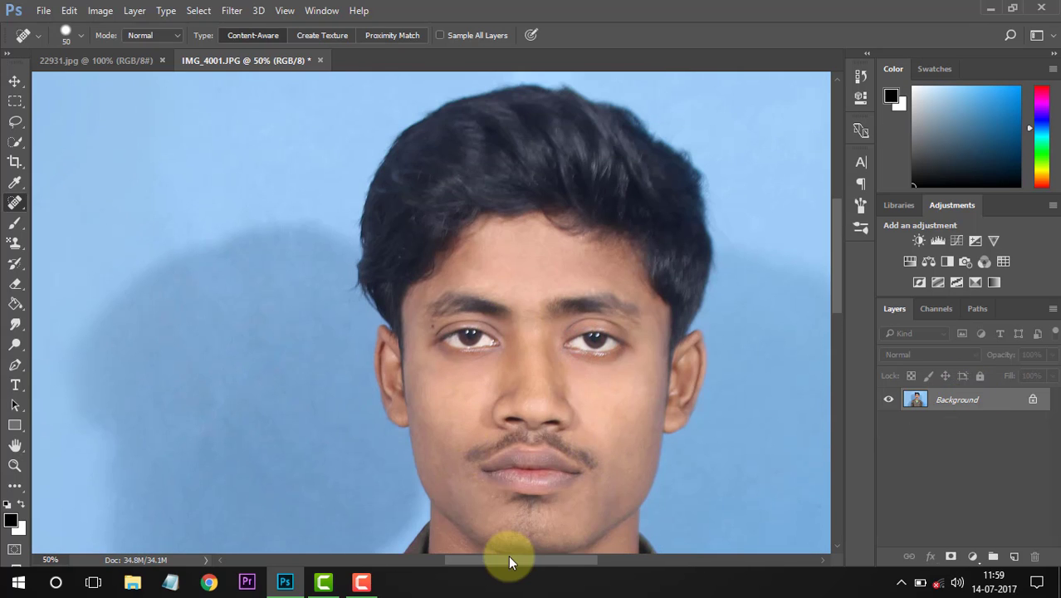
{"action": "left_click_drag", "start_coordinate": [509, 557], "coordinate": [516, 559]}
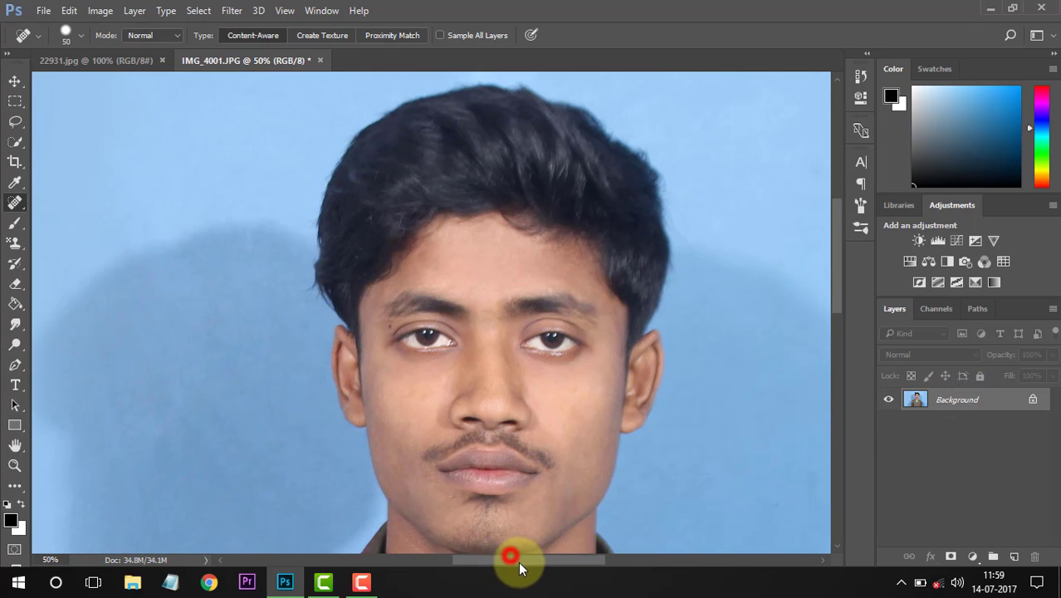
{"action": "right_click", "coordinate": [15, 141]}
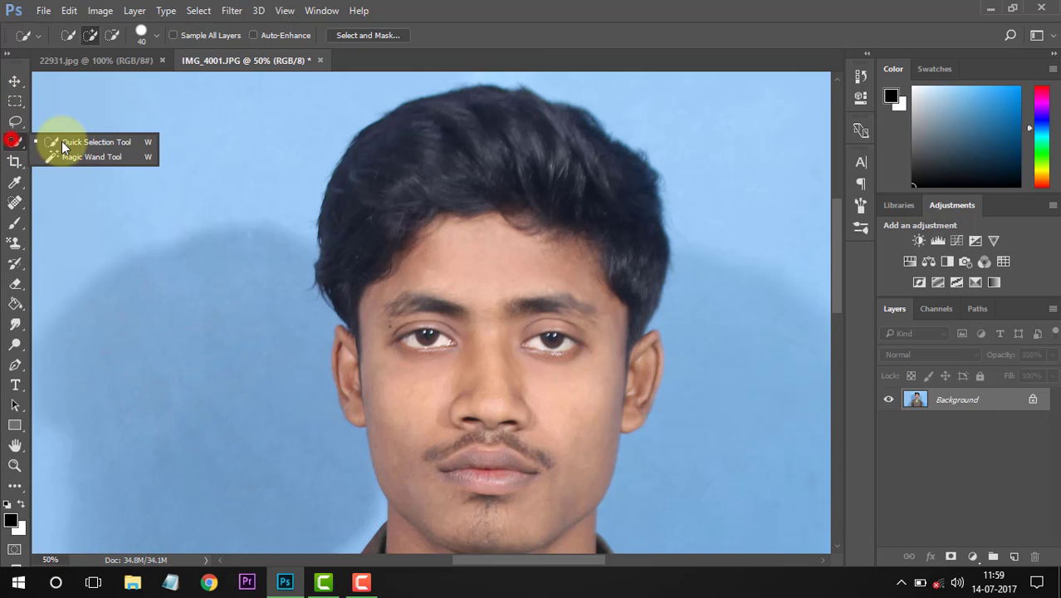
{"action": "left_click", "coordinate": [87, 139]}
{"action": "left_click", "coordinate": [87, 38]}
{"action": "mouse_move", "coordinate": [485, 124]}
{"action": "left_mouse_down"}
{"action": "mouse_move", "coordinate": [454, 157]}
{"action": "mouse_move", "coordinate": [418, 233]}
{"action": "mouse_move", "coordinate": [468, 390]}
{"action": "mouse_move", "coordinate": [482, 471]}
{"action": "left_mouse_up"}
Extend the selection over the man's shirt, shoulders and both arms.
{"action": "key", "text": "ctrl+minus"}
{"action": "key", "text": "ctrl+minus"}
{"action": "key", "text": "ctrl+minus"}
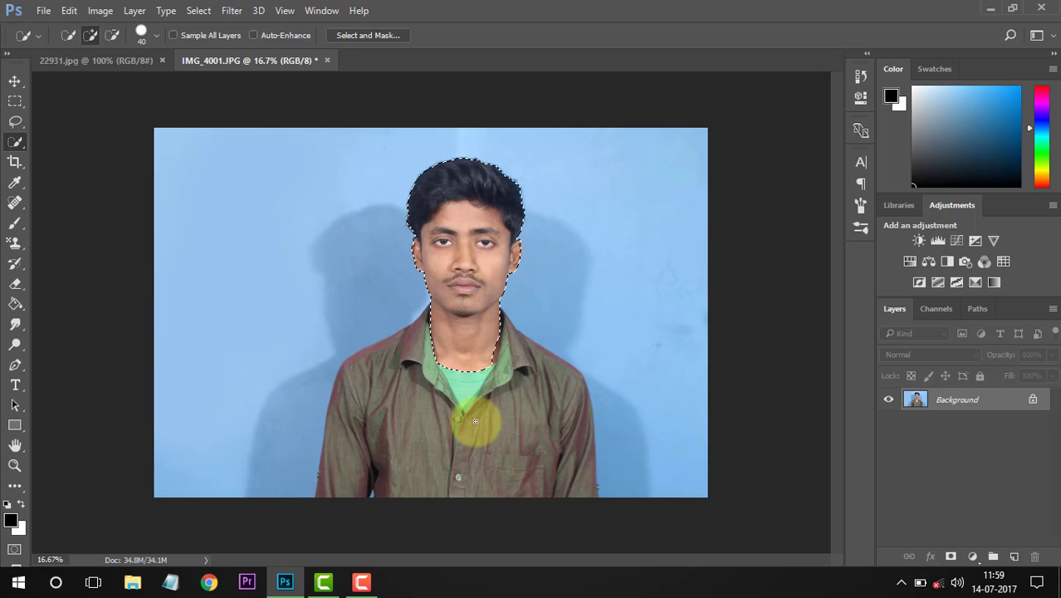
{"action": "left_click_drag", "start_coordinate": [483, 363], "coordinate": [572, 502]}
{"action": "mouse_move", "coordinate": [416, 498]}
{"action": "left_mouse_down"}
{"action": "mouse_move", "coordinate": [338, 505]}
{"action": "mouse_move", "coordinate": [331, 479]}
{"action": "mouse_move", "coordinate": [340, 444]}
{"action": "mouse_move", "coordinate": [372, 419]}
{"action": "left_mouse_up"}
Add the missed edges of both shirt sleeves near the photo's lower border to the selection.
{"action": "key", "text": "ctrl+plus"}
{"action": "key", "text": "ctrl+plus"}
{"action": "key", "text": "ctrl+plus"}
{"action": "key", "text": "ctrl+plus"}
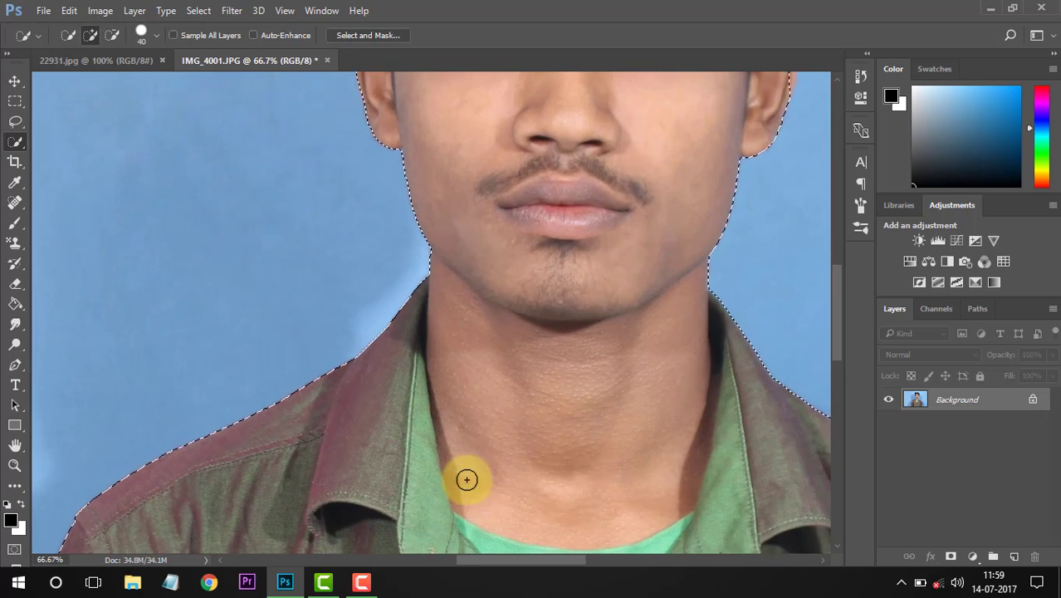
{"action": "scroll", "coordinate": [467, 478], "scroll_direction": "down", "scroll_amount": 10}
{"action": "left_click_drag", "start_coordinate": [505, 559], "coordinate": [459, 558]}
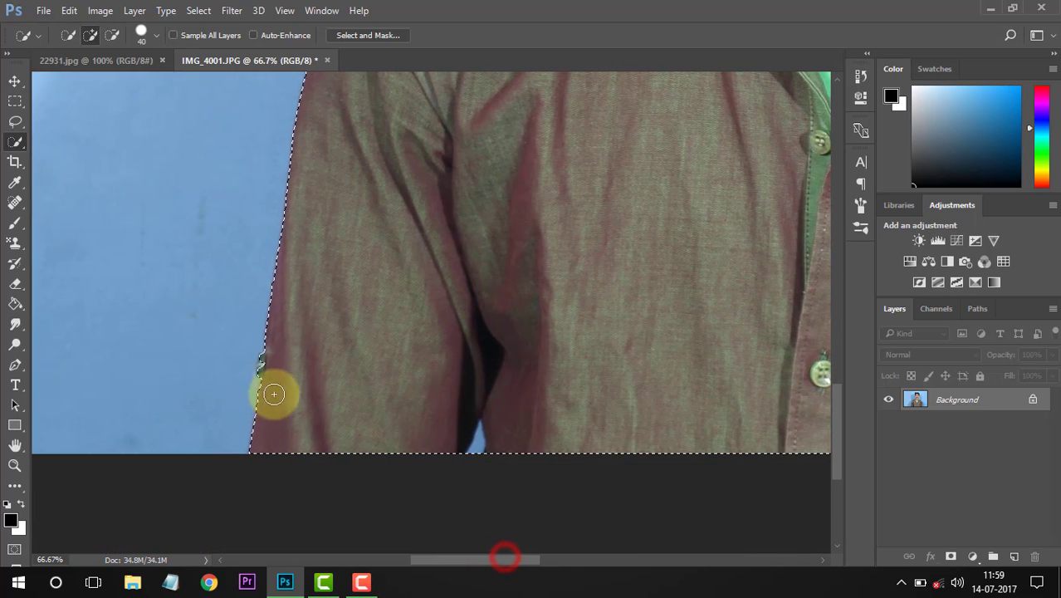
{"action": "left_click_drag", "start_coordinate": [272, 391], "coordinate": [267, 368]}
{"action": "left_click_drag", "start_coordinate": [509, 559], "coordinate": [611, 554]}
{"action": "left_click", "coordinate": [750, 407]}
Refine the selection along the ear and hair edge on the right side of the portrait.
{"action": "scroll", "coordinate": [687, 475], "scroll_direction": "up", "scroll_amount": 15}
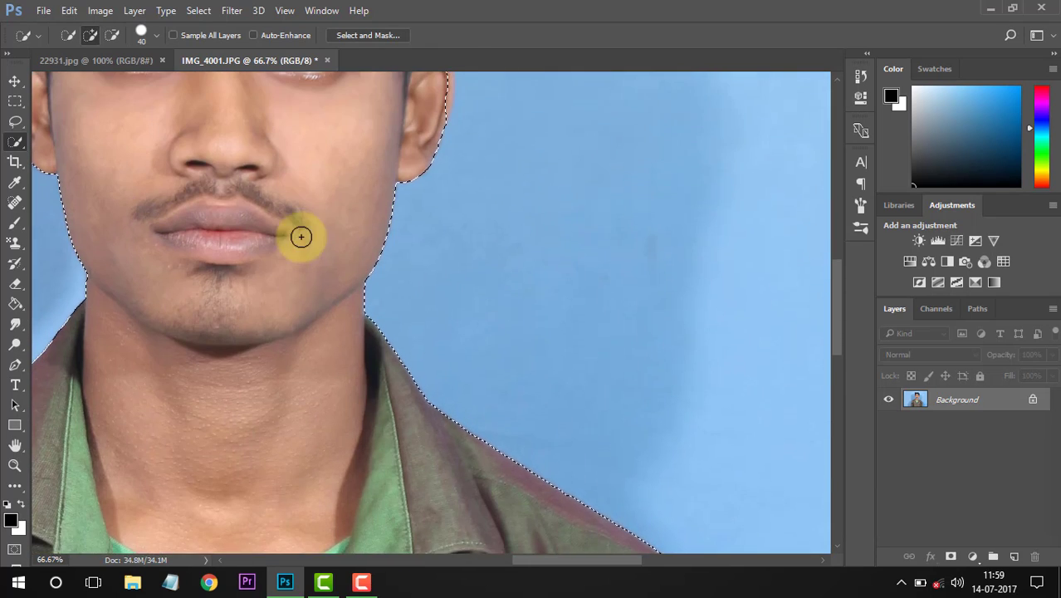
{"action": "scroll", "coordinate": [300, 237], "scroll_direction": "up", "scroll_amount": 3}
{"action": "left_click_drag", "start_coordinate": [442, 153], "coordinate": [440, 177]}
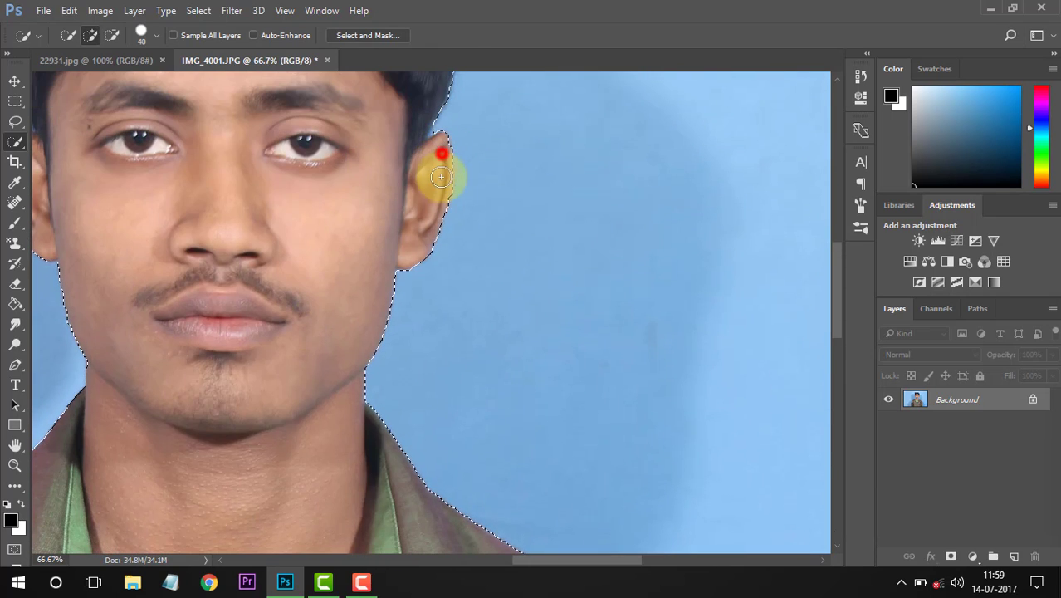
{"action": "scroll", "coordinate": [423, 170], "scroll_direction": "up", "scroll_amount": 4}
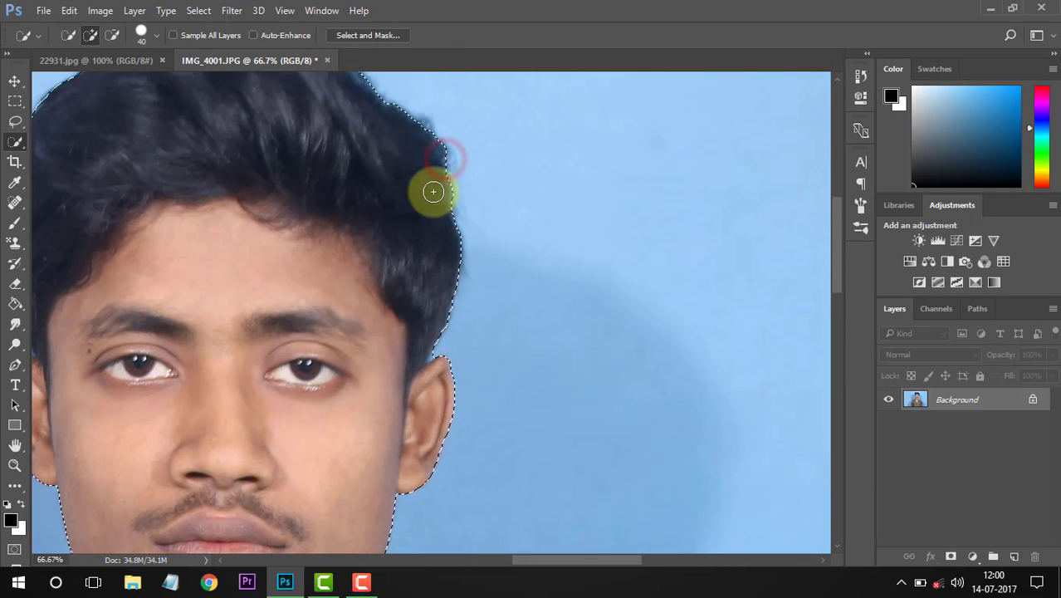
{"action": "left_click_drag", "start_coordinate": [453, 273], "coordinate": [418, 264]}
{"action": "scroll", "coordinate": [419, 257], "scroll_direction": "up", "scroll_amount": 1}
{"action": "left_click", "coordinate": [420, 253]}
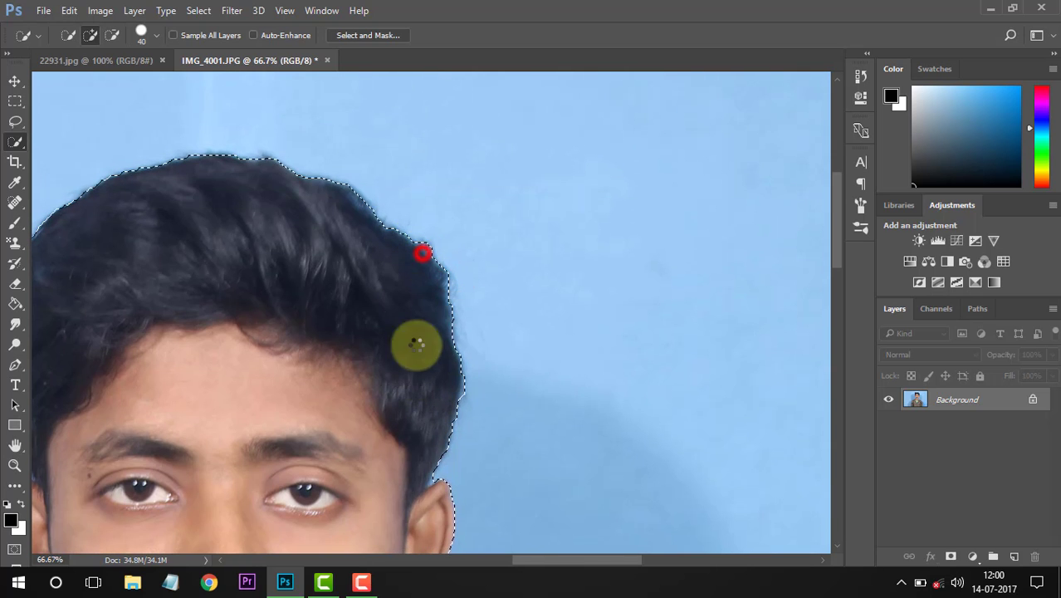
Add the remaining hair edges on the left and crown to the selection, and turn it into a layer mask.
{"action": "scroll", "coordinate": [550, 550], "scroll_direction": "up", "scroll_amount": 2}
{"action": "left_click_drag", "start_coordinate": [552, 562], "coordinate": [513, 562]}
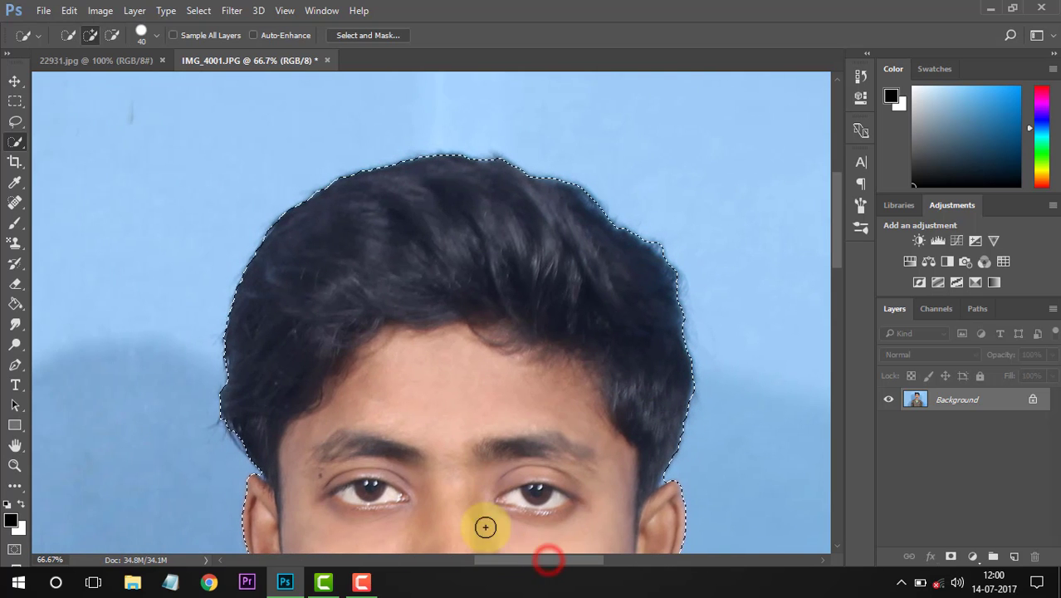
{"action": "left_click", "coordinate": [226, 415]}
{"action": "scroll", "coordinate": [334, 227], "scroll_direction": "up", "scroll_amount": 1}
{"action": "left_click", "coordinate": [342, 199]}
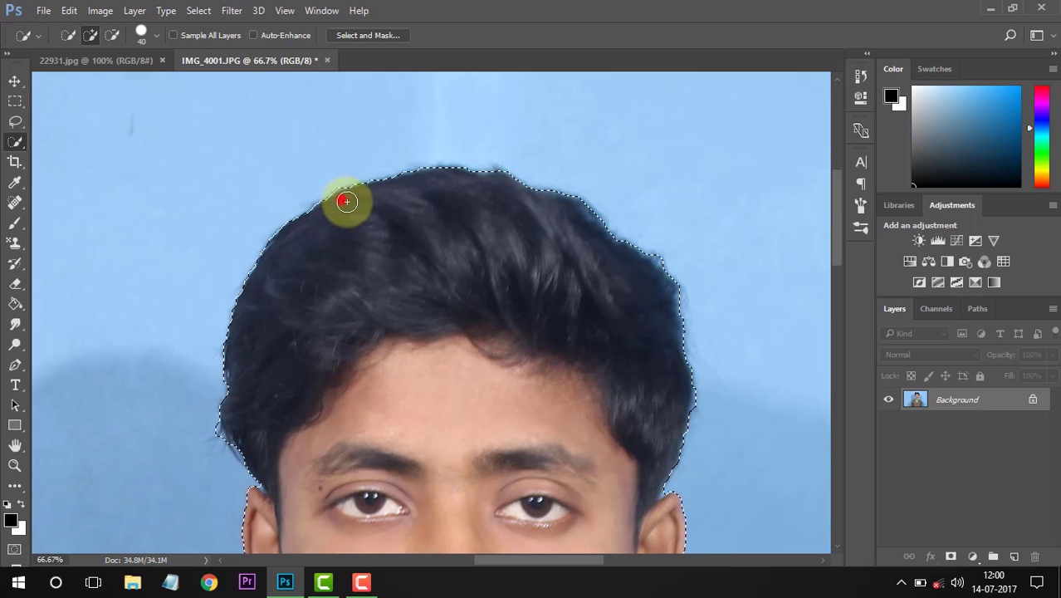
{"action": "left_click", "coordinate": [496, 179]}
{"action": "left_click", "coordinate": [950, 557]}
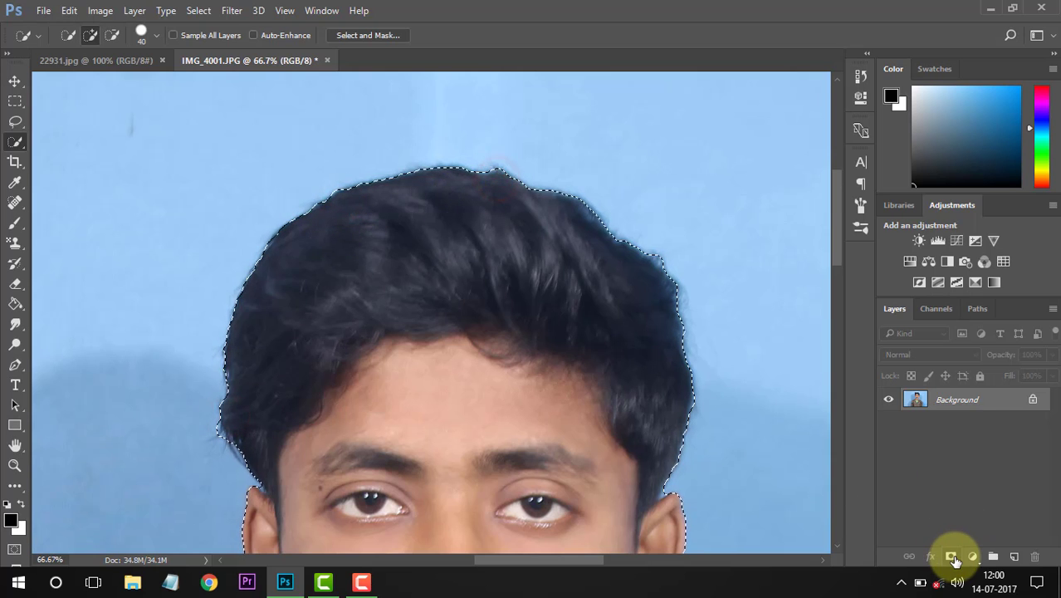
Clean the blue fringe around the hair on the layer mask with a soft round Eraser, reducing its size from 40 to 25 px.
{"action": "scroll", "coordinate": [639, 378], "scroll_direction": "down", "scroll_amount": 3}
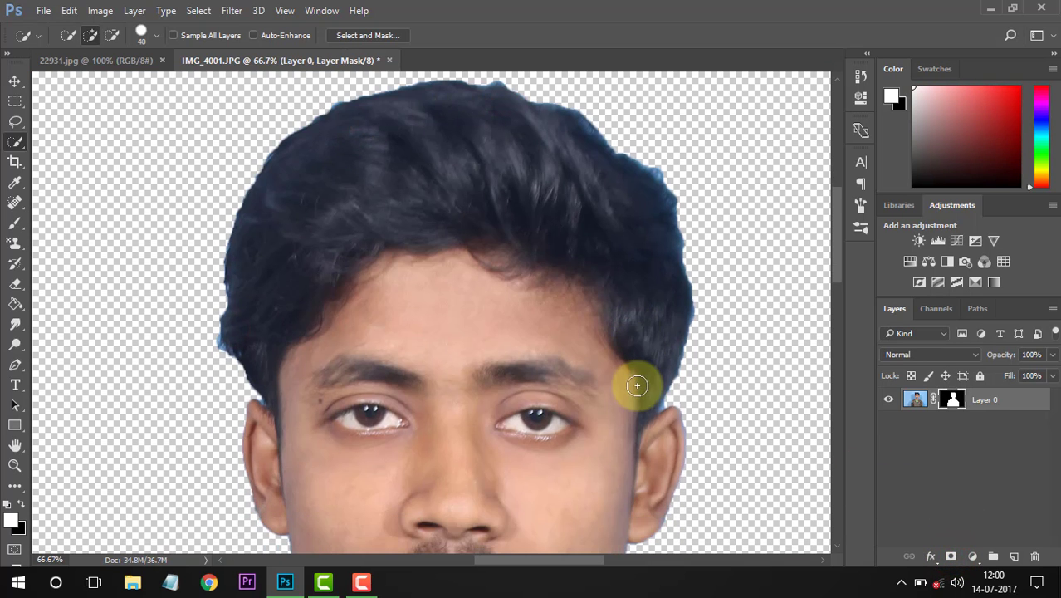
{"action": "left_click", "coordinate": [15, 283]}
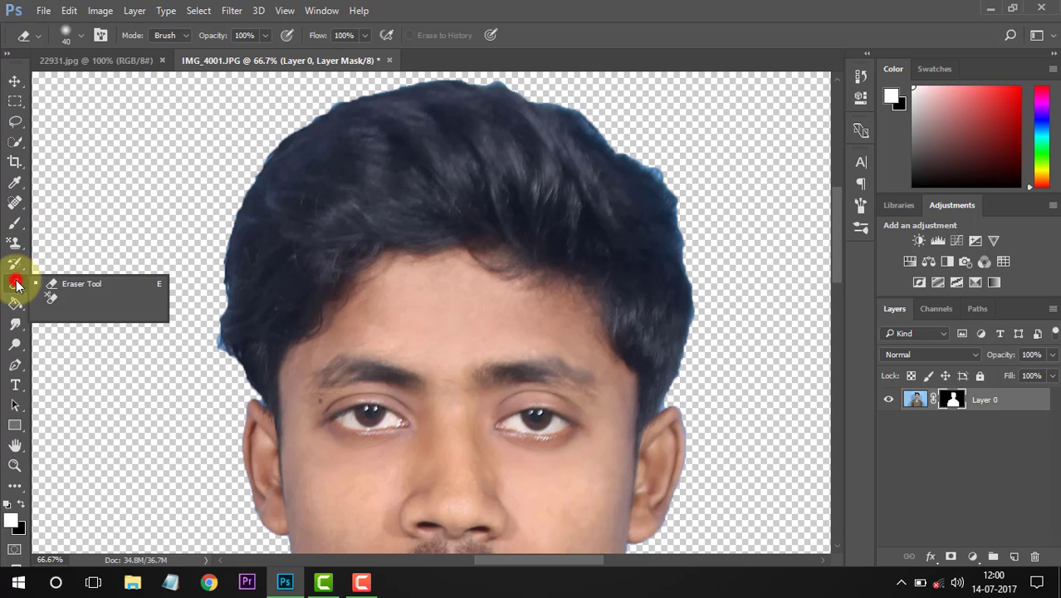
{"action": "left_click", "coordinate": [76, 280]}
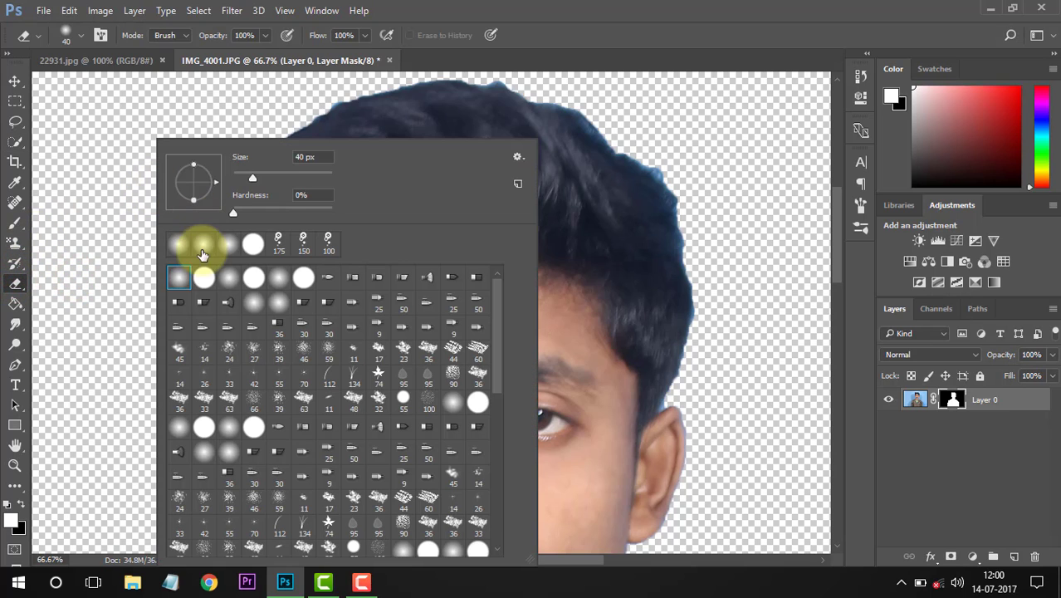
{"action": "left_click", "coordinate": [180, 279]}
{"action": "left_click", "coordinate": [116, 219]}
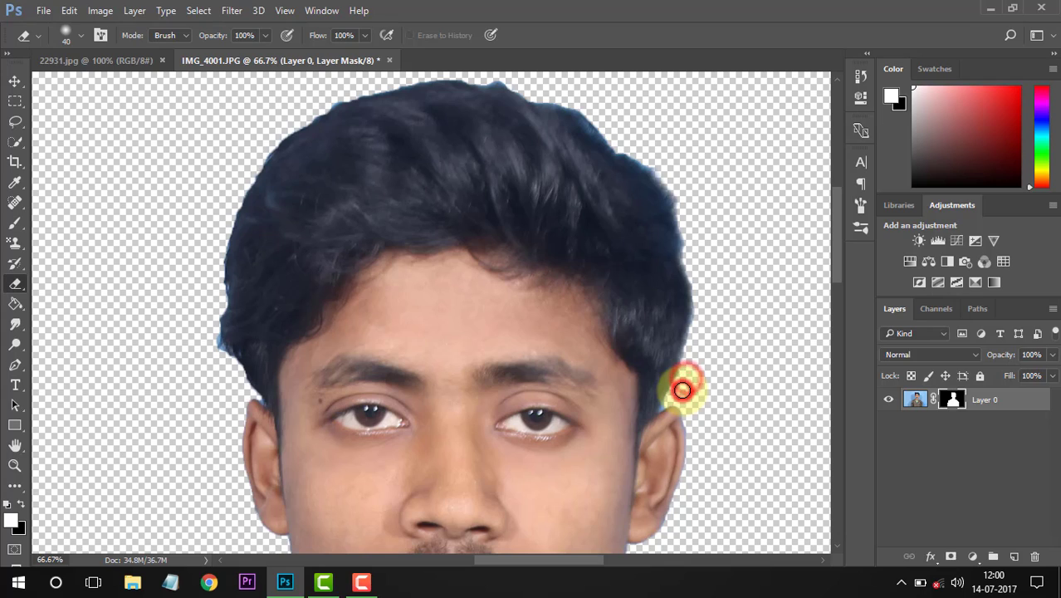
{"action": "scroll", "coordinate": [702, 332], "scroll_direction": "up", "scroll_amount": 2}
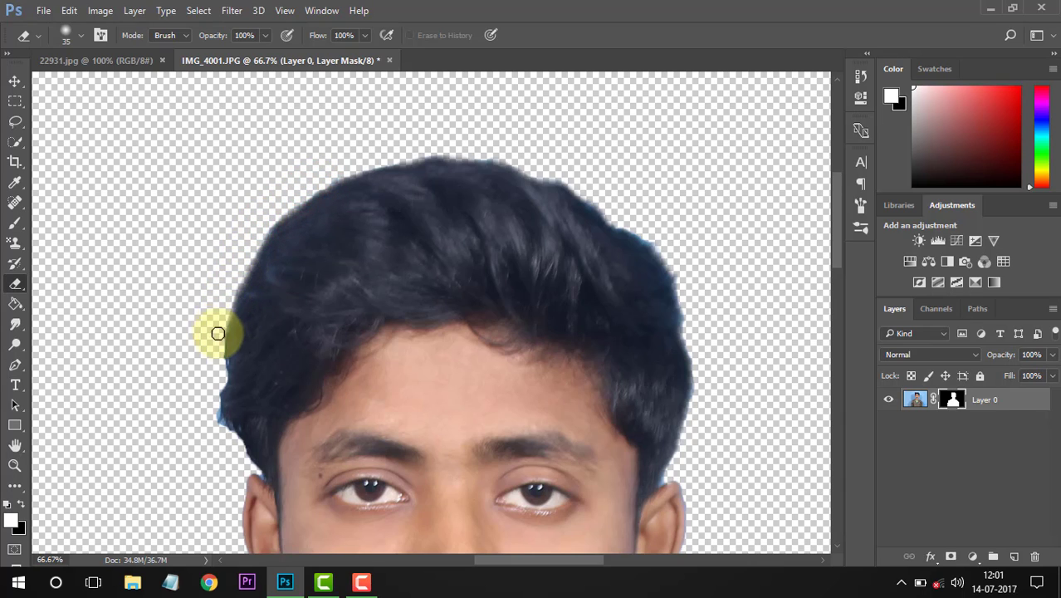
{"action": "scroll", "coordinate": [233, 440], "scroll_direction": "down", "scroll_amount": 2}
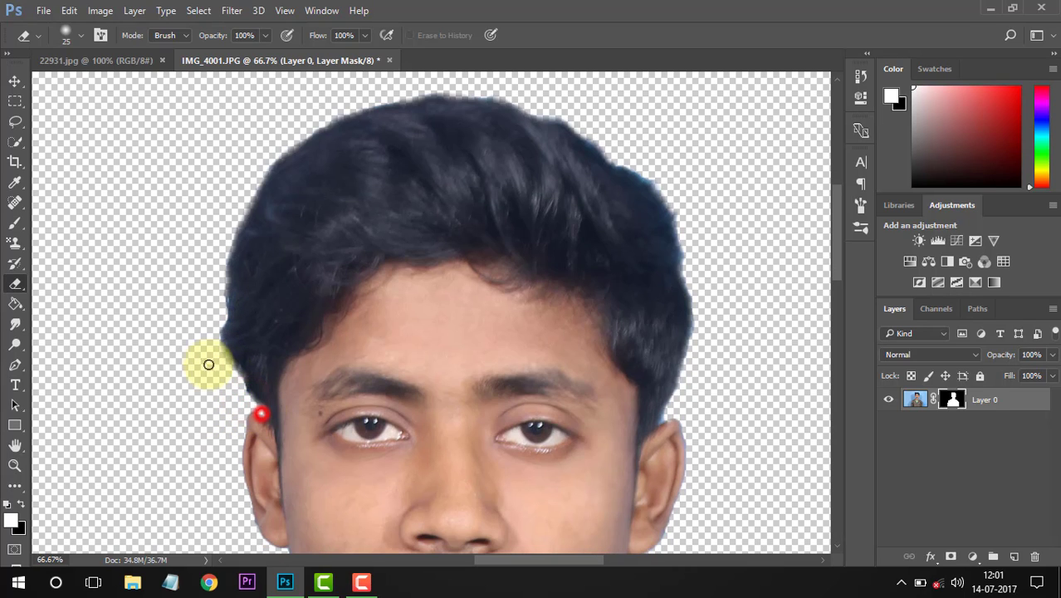
{"action": "scroll", "coordinate": [218, 328], "scroll_direction": "down", "scroll_amount": 2}
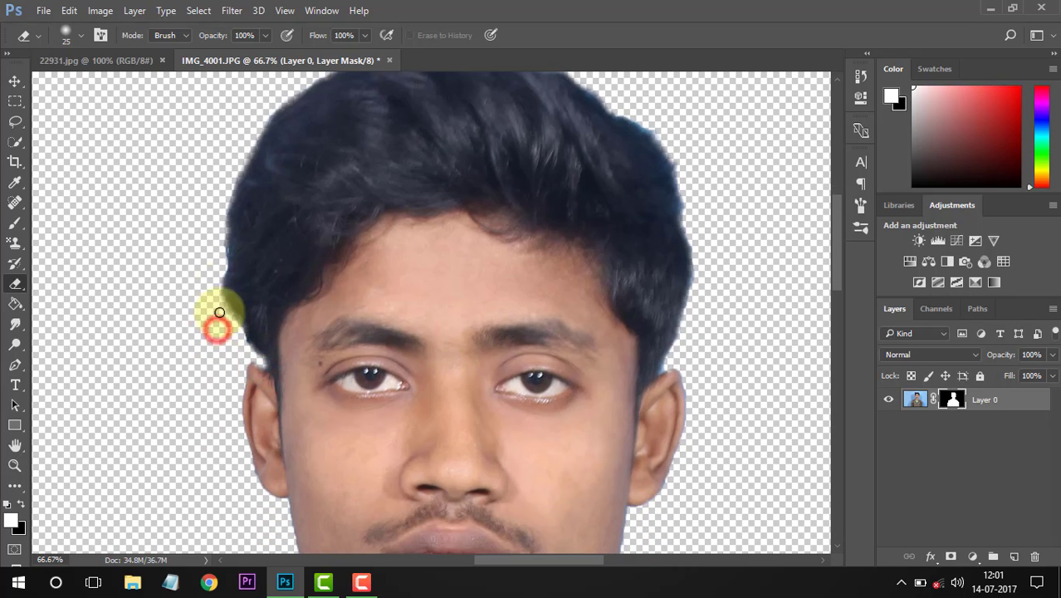
Smudge the mask along the right and upper hair edge with the 14 px spatter brush enlarged to 35 px, at 30% strength.
{"action": "mouse_move", "coordinate": [14, 326]}
{"action": "left_mouse_down"}
{"action": "mouse_move", "coordinate": [47, 306]}
{"action": "mouse_move", "coordinate": [38, 334]}
{"action": "mouse_move", "coordinate": [62, 349]}
{"action": "left_mouse_up"}
{"action": "right_click", "coordinate": [66, 350]}
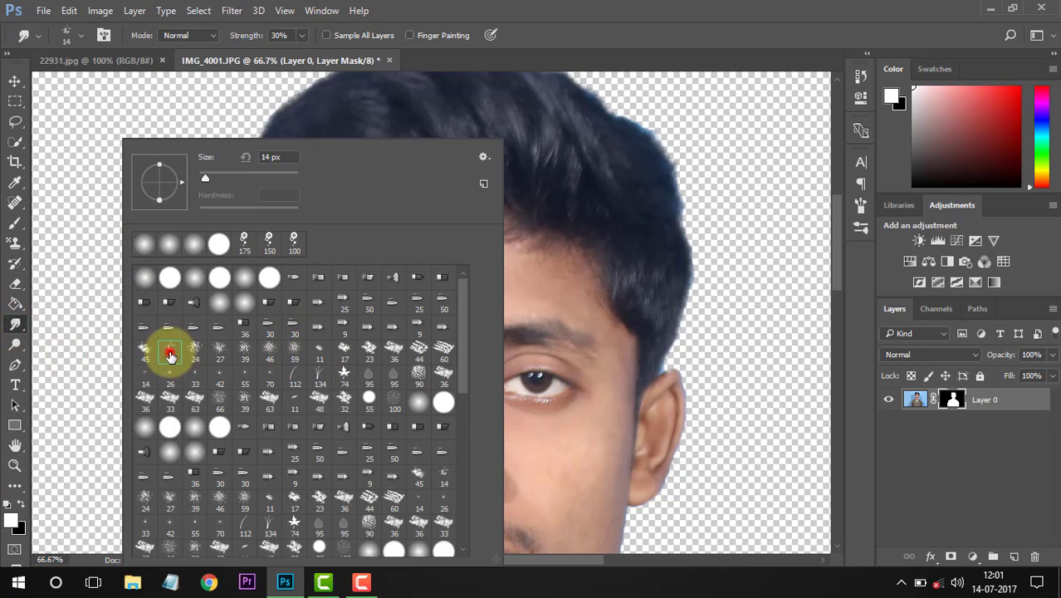
{"action": "left_click", "coordinate": [570, 34]}
{"action": "scroll", "coordinate": [623, 178], "scroll_direction": "up", "scroll_amount": 2}
{"action": "left_click_drag", "start_coordinate": [616, 178], "coordinate": [664, 234]}
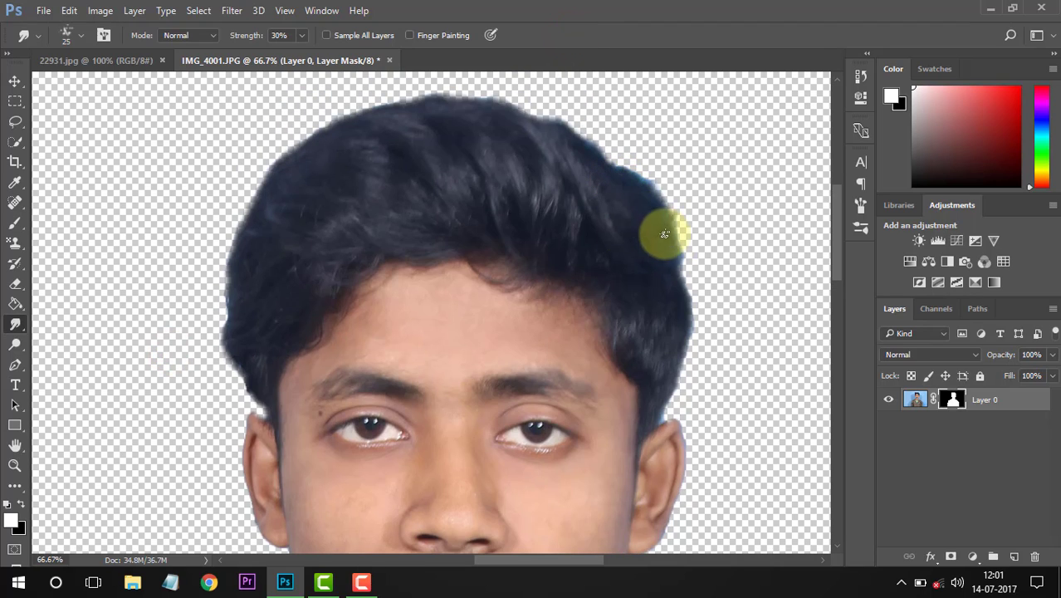
{"action": "key", "text": "bracketright"}
{"action": "mouse_move", "coordinate": [631, 191]}
{"action": "left_mouse_down"}
{"action": "mouse_move", "coordinate": [616, 145]}
{"action": "mouse_move", "coordinate": [564, 143]}
{"action": "mouse_move", "coordinate": [528, 105]}
{"action": "left_mouse_up"}
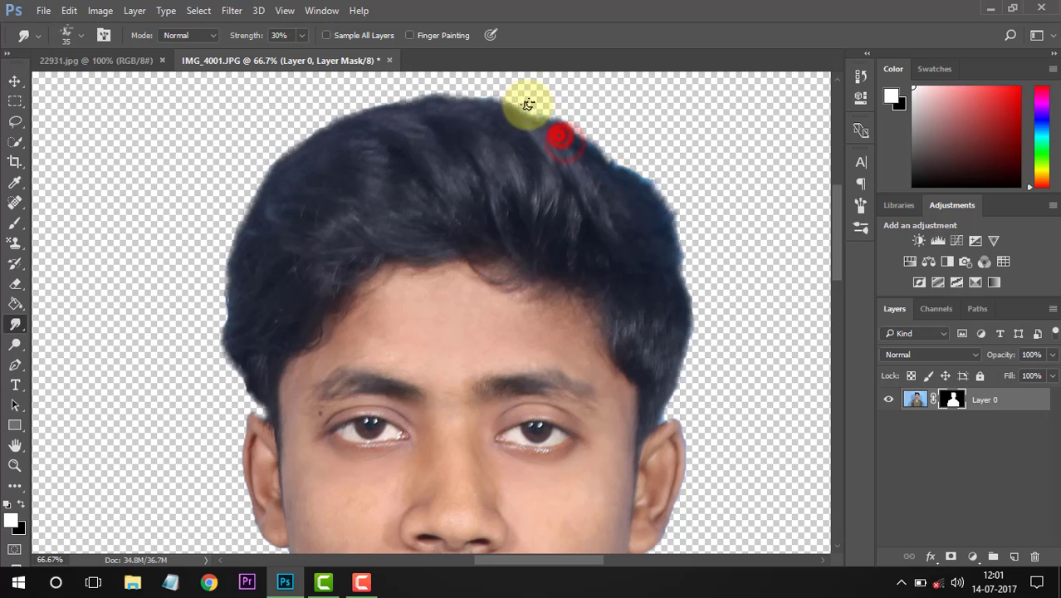
Smudge the mask along the top and left hair edges with the brush enlarged to 45 px.
{"action": "scroll", "coordinate": [431, 148], "scroll_direction": "up", "scroll_amount": 2}
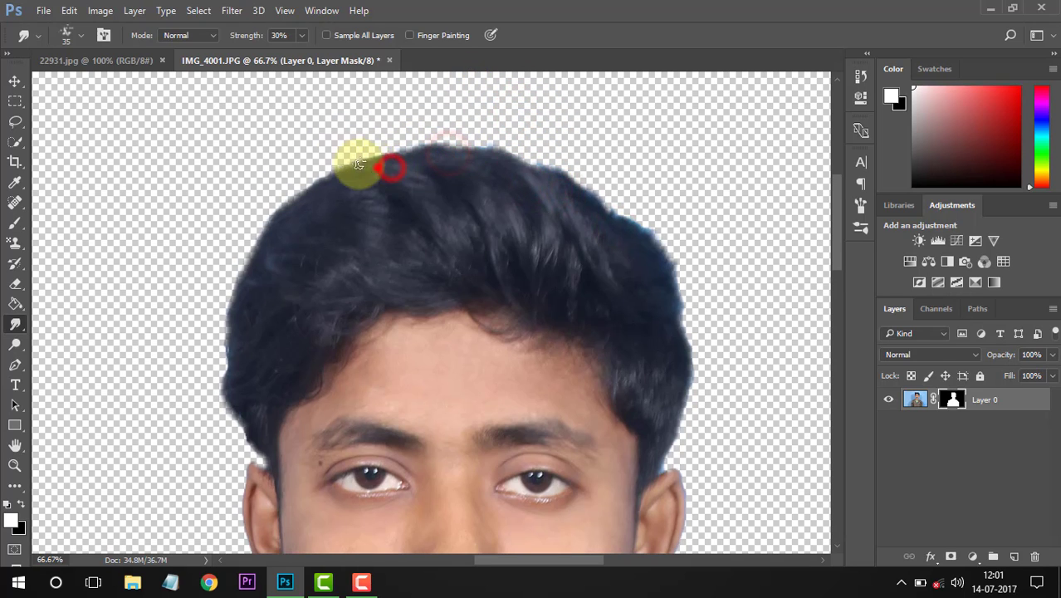
{"action": "key", "text": "bracketleft"}
{"action": "key", "text": "bracketleft"}
{"action": "mouse_move", "coordinate": [378, 156]}
{"action": "left_mouse_down"}
{"action": "mouse_move", "coordinate": [326, 169]}
{"action": "mouse_move", "coordinate": [358, 178]}
{"action": "mouse_move", "coordinate": [274, 192]}
{"action": "mouse_move", "coordinate": [277, 207]}
{"action": "mouse_move", "coordinate": [306, 208]}
{"action": "left_mouse_up"}
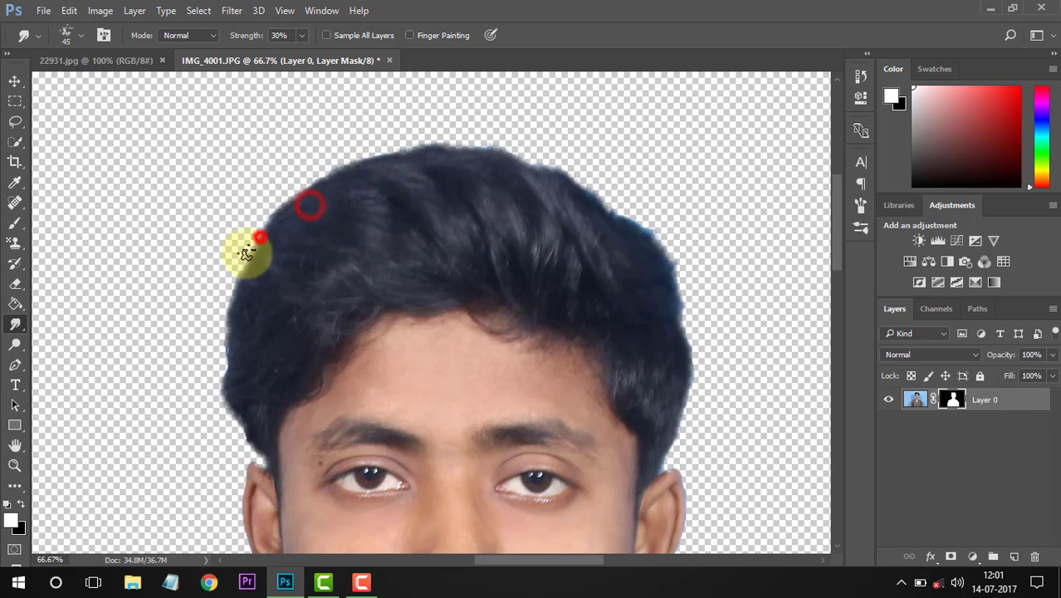
{"action": "left_click_drag", "start_coordinate": [268, 271], "coordinate": [245, 299]}
{"action": "mouse_move", "coordinate": [229, 315]}
{"action": "left_mouse_down"}
{"action": "mouse_move", "coordinate": [209, 359]}
{"action": "mouse_move", "coordinate": [237, 342]}
{"action": "mouse_move", "coordinate": [203, 403]}
{"action": "mouse_move", "coordinate": [233, 404]}
{"action": "mouse_move", "coordinate": [240, 393]}
{"action": "mouse_move", "coordinate": [225, 450]}
{"action": "left_mouse_up"}
{"action": "left_click_drag", "start_coordinate": [241, 390], "coordinate": [223, 415]}
{"action": "left_click_drag", "start_coordinate": [237, 366], "coordinate": [224, 373]}
{"action": "left_click_drag", "start_coordinate": [249, 326], "coordinate": [235, 318]}
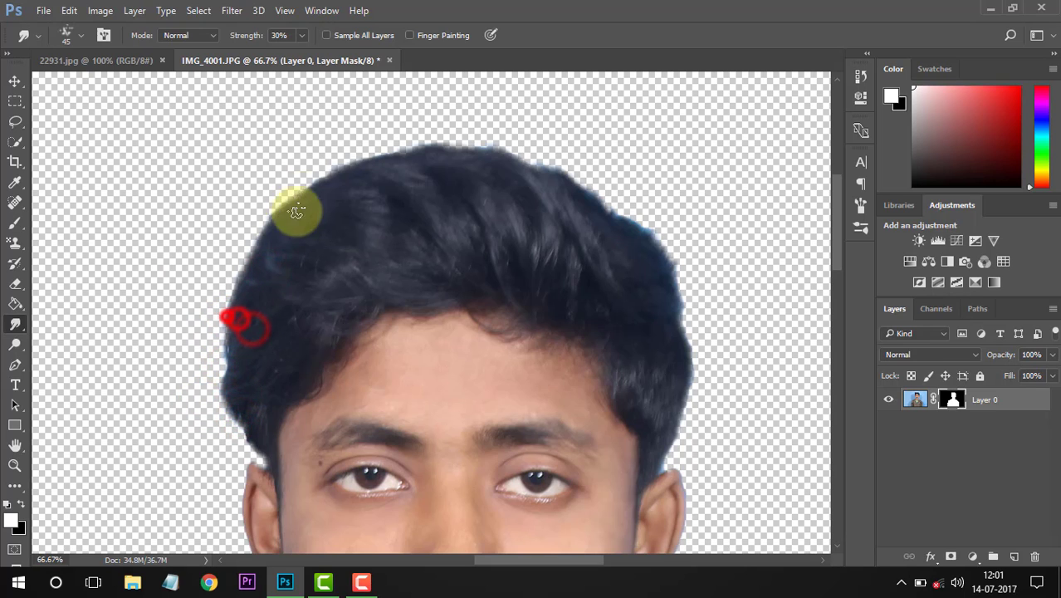
Touch up the hair outline with more smudge strokes from the upper left across the crown to the right side.
{"action": "left_click_drag", "start_coordinate": [299, 196], "coordinate": [253, 254]}
{"action": "left_click_drag", "start_coordinate": [356, 173], "coordinate": [357, 174]}
{"action": "left_click_drag", "start_coordinate": [432, 161], "coordinate": [402, 147]}
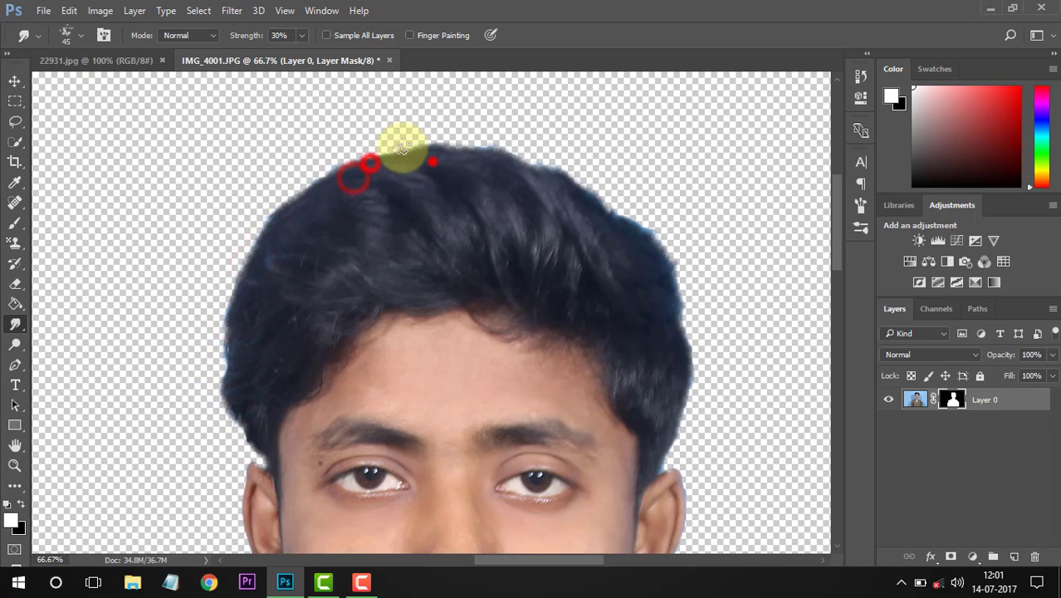
{"action": "left_click_drag", "start_coordinate": [481, 158], "coordinate": [494, 159]}
{"action": "left_click_drag", "start_coordinate": [694, 360], "coordinate": [677, 367]}
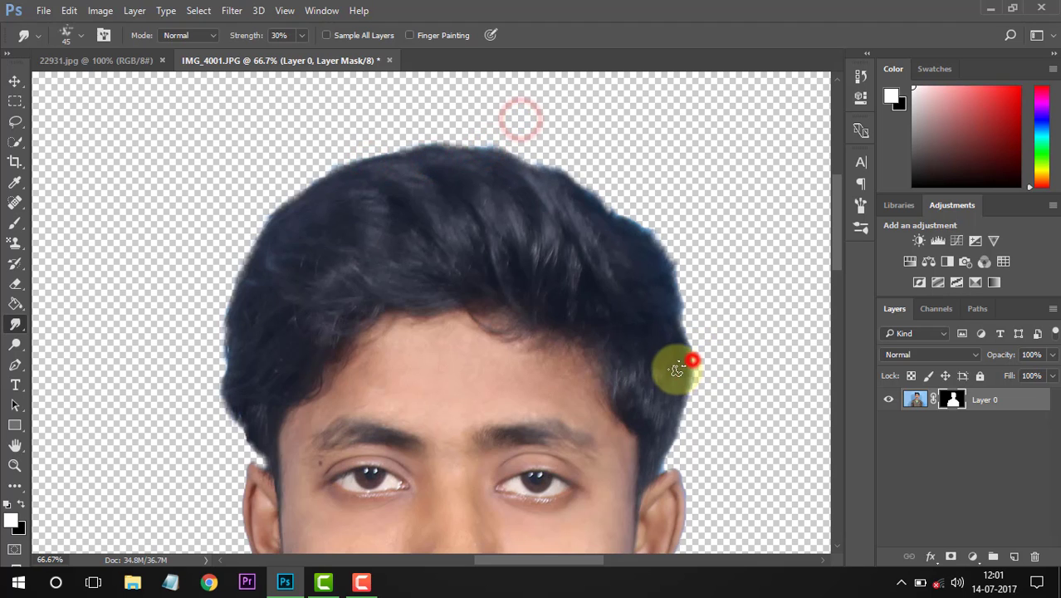
{"action": "left_click_drag", "start_coordinate": [682, 426], "coordinate": [682, 430]}
Convert the masked portrait layer, Layer 0, to a smart object.
{"action": "scroll", "coordinate": [704, 397], "scroll_direction": "down", "scroll_amount": 3}
{"action": "scroll", "coordinate": [705, 384], "scroll_direction": "down", "scroll_amount": 5}
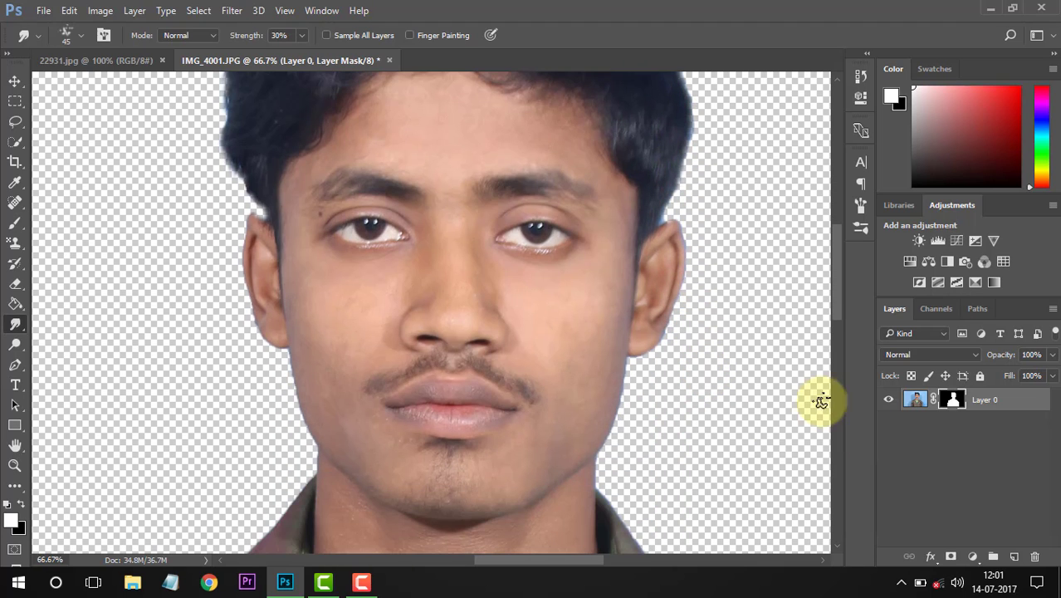
{"action": "right_click", "coordinate": [990, 401]}
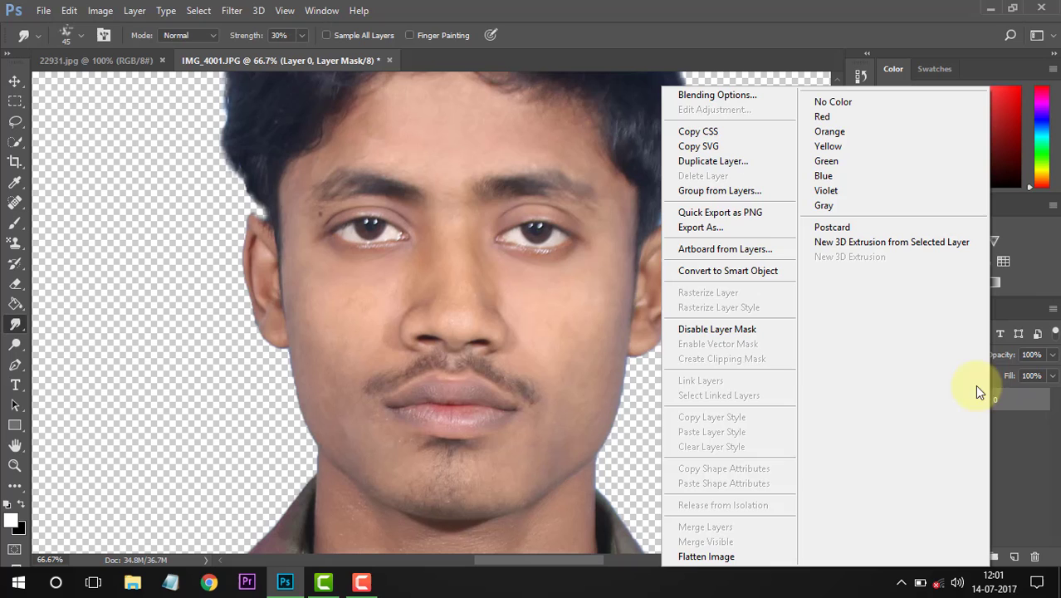
{"action": "left_click", "coordinate": [712, 273]}
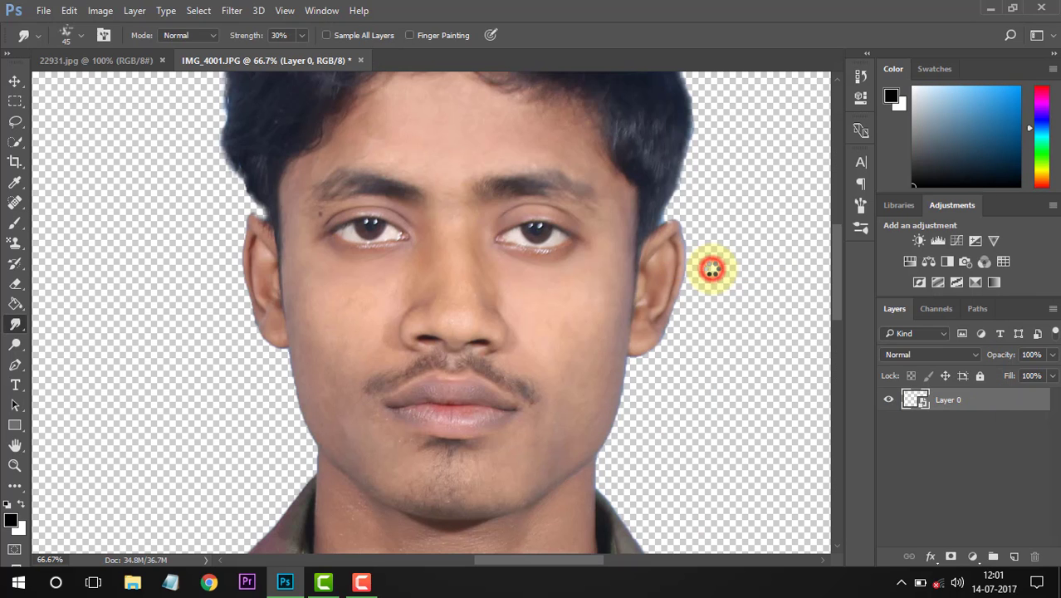
Duplicate Layer 0 as Layer 0 copy within the same document.
{"action": "right_click", "coordinate": [947, 409]}
{"action": "left_click", "coordinate": [668, 113]}
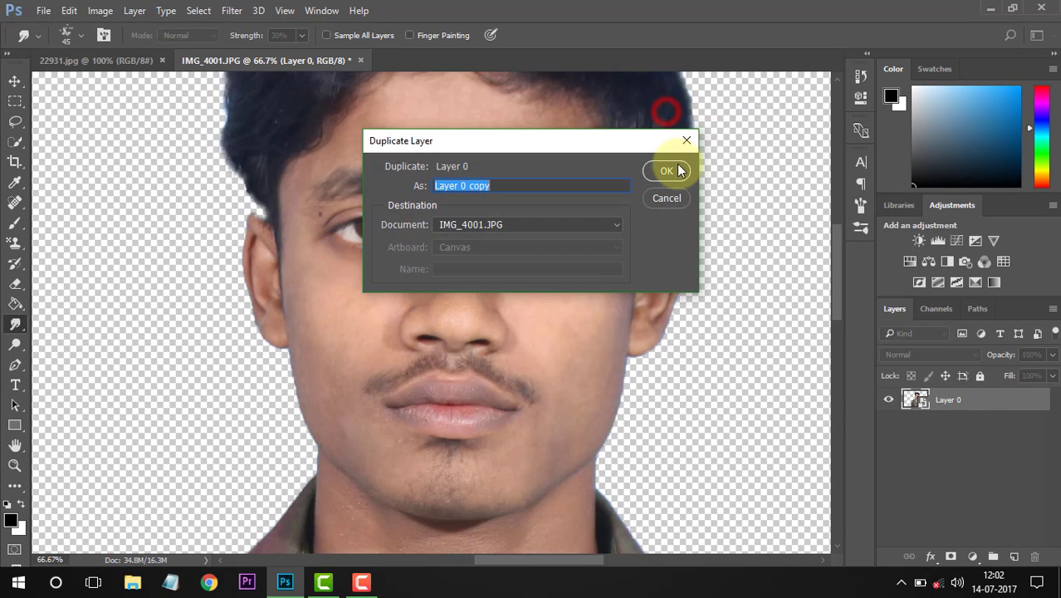
{"action": "left_click", "coordinate": [666, 171]}
Apply a Surface Blur filter with a 14-pixel radius and a threshold of 8 levels to Layer 0 copy.
{"action": "scroll", "coordinate": [716, 284], "scroll_direction": "up", "scroll_amount": 3}
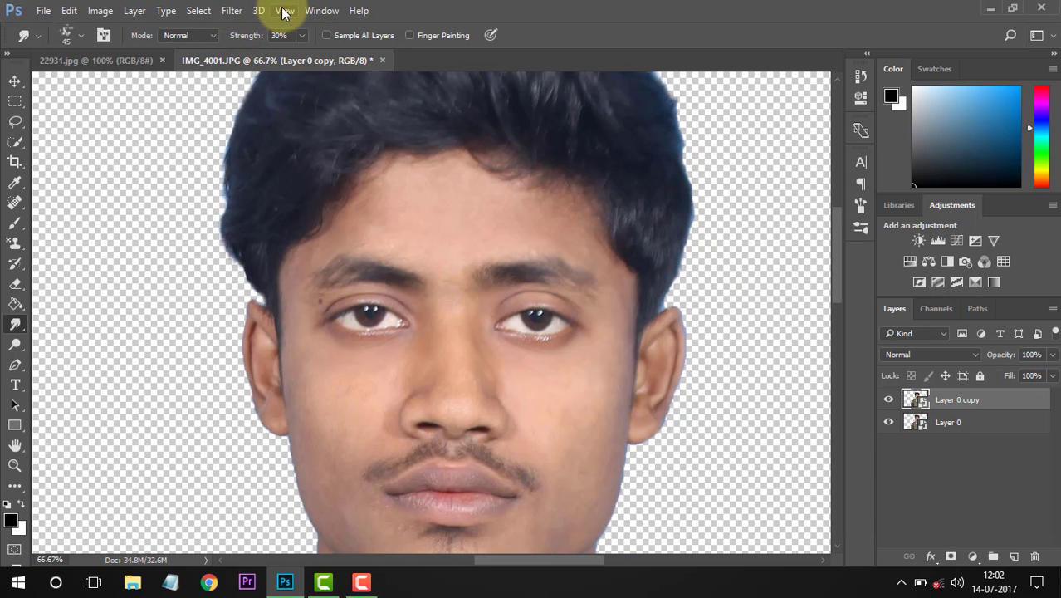
{"action": "left_click", "coordinate": [231, 11]}
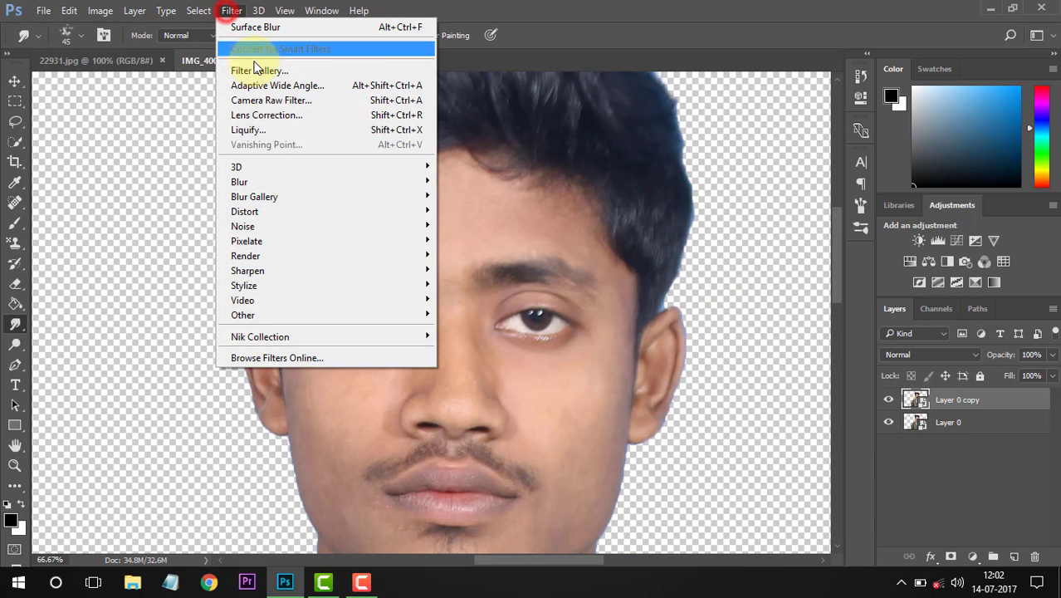
{"action": "left_click", "coordinate": [268, 181]}
{"action": "left_click", "coordinate": [476, 329]}
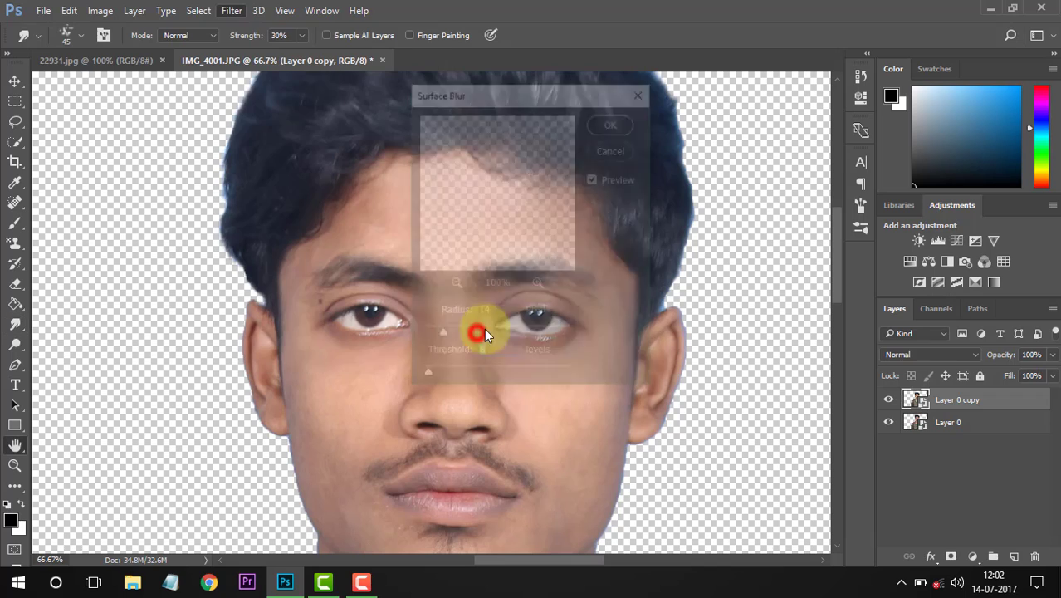
{"action": "left_click", "coordinate": [487, 356]}
{"action": "left_click", "coordinate": [496, 312]}
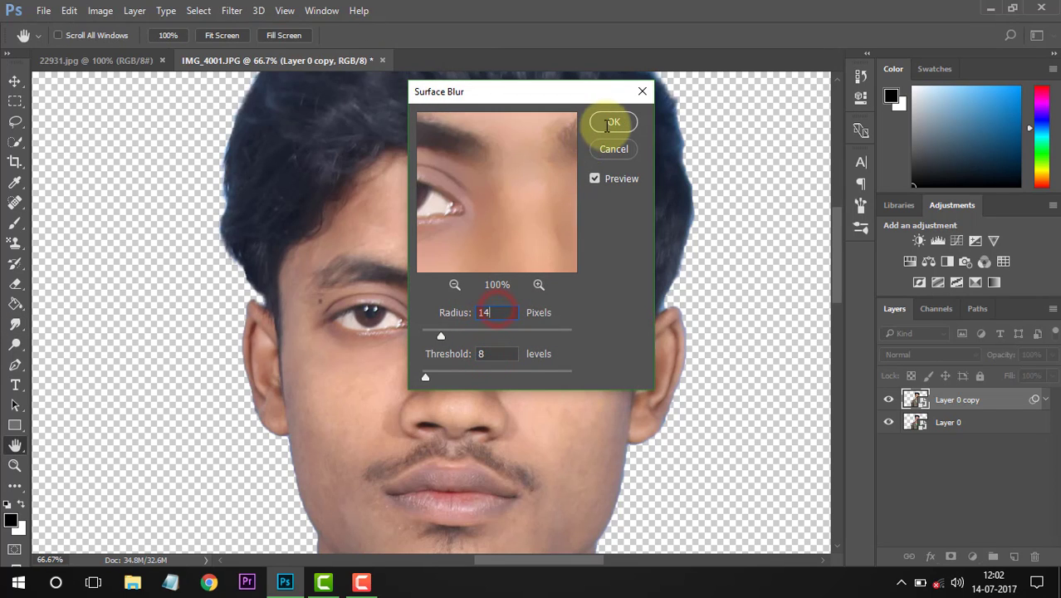
{"action": "left_click", "coordinate": [610, 123]}
{"action": "key", "text": "r"}
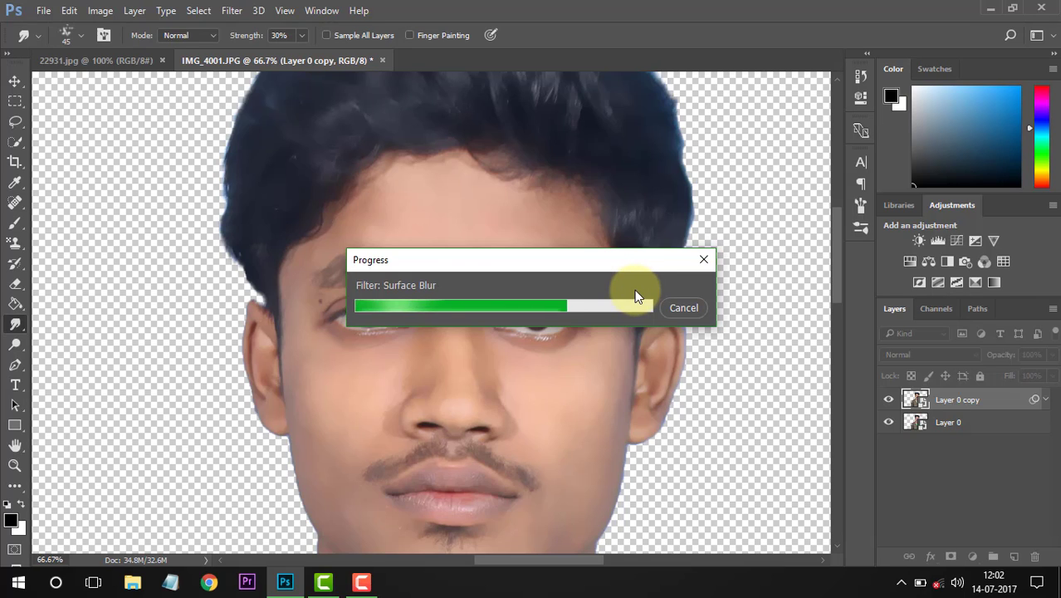
Add a layer mask to Layer 0 copy and invert it to black to hide the blurred layer.
{"action": "left_click", "coordinate": [950, 558]}
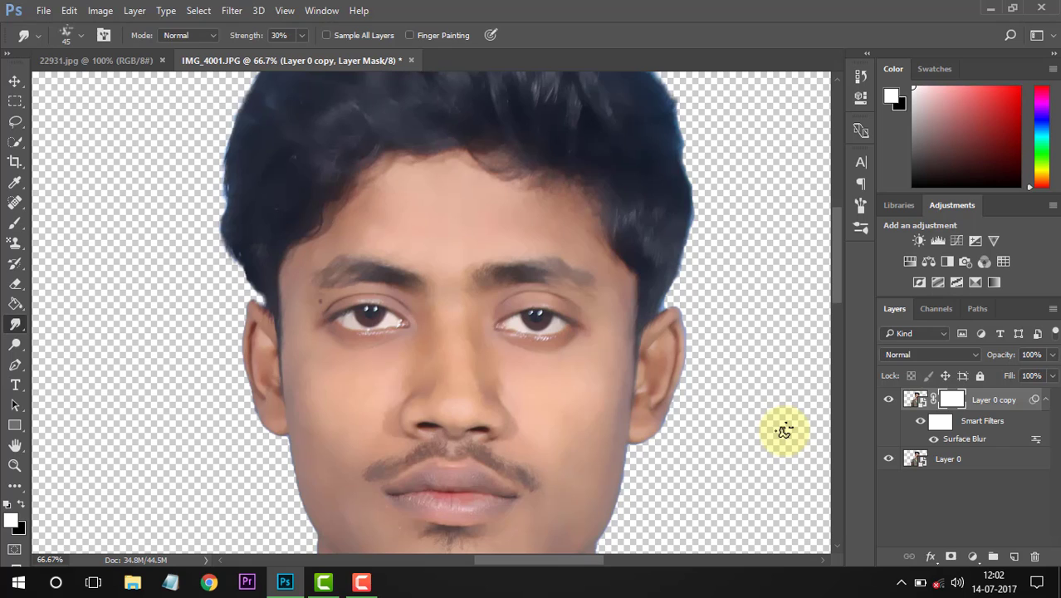
{"action": "key", "text": "ctrl+i"}
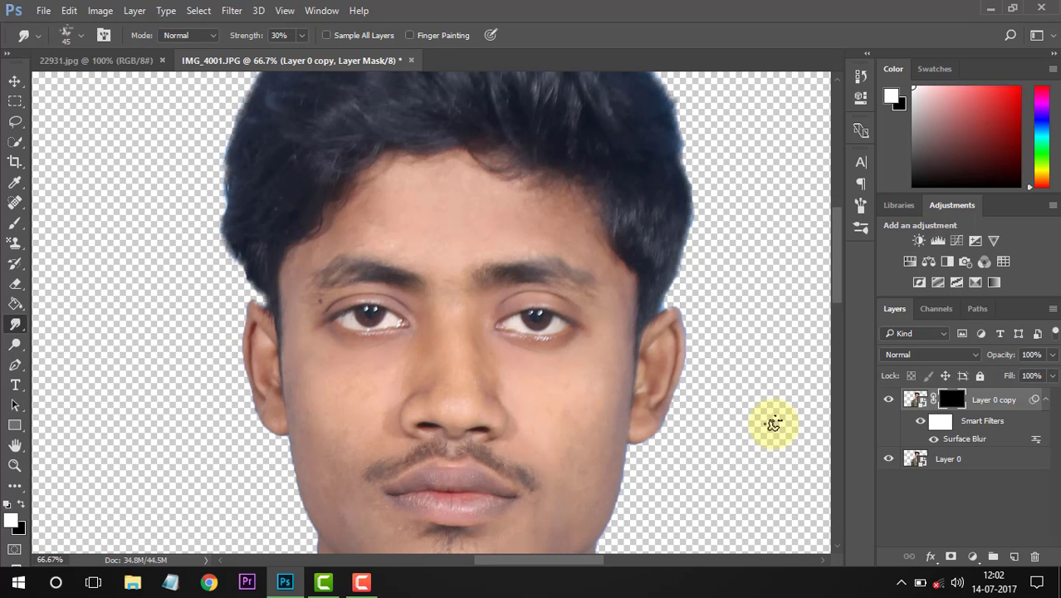
Paint white on the mask over the forehead with a large soft brush, and down the left cheek at 70 px.
{"action": "left_click", "coordinate": [15, 223]}
{"action": "left_click", "coordinate": [66, 218]}
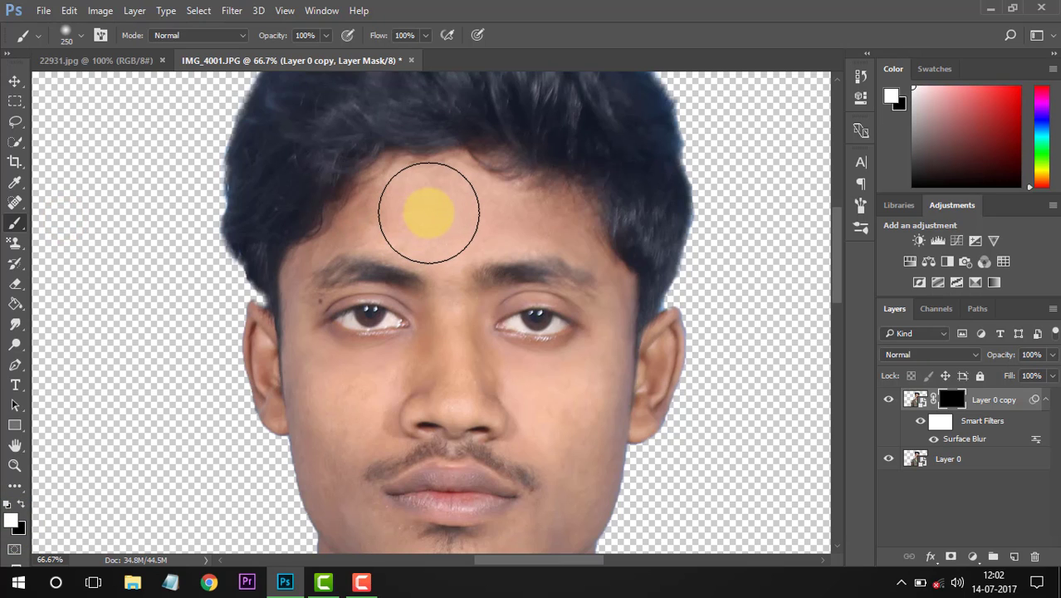
{"action": "mouse_move", "coordinate": [396, 182]}
{"action": "left_mouse_down"}
{"action": "mouse_move", "coordinate": [464, 194]}
{"action": "mouse_move", "coordinate": [492, 185]}
{"action": "mouse_move", "coordinate": [576, 231]}
{"action": "left_mouse_up"}
{"action": "key", "text": "["}
{"action": "left_click_drag", "start_coordinate": [511, 233], "coordinate": [387, 234]}
{"action": "key", "text": "["}
{"action": "key", "text": "["}
{"action": "key", "text": "["}
{"action": "mouse_move", "coordinate": [321, 249]}
{"action": "left_mouse_down"}
{"action": "mouse_move", "coordinate": [291, 282]}
{"action": "mouse_move", "coordinate": [305, 402]}
{"action": "mouse_move", "coordinate": [344, 373]}
{"action": "mouse_move", "coordinate": [369, 421]}
{"action": "mouse_move", "coordinate": [300, 412]}
{"action": "mouse_move", "coordinate": [332, 529]}
{"action": "left_mouse_up"}
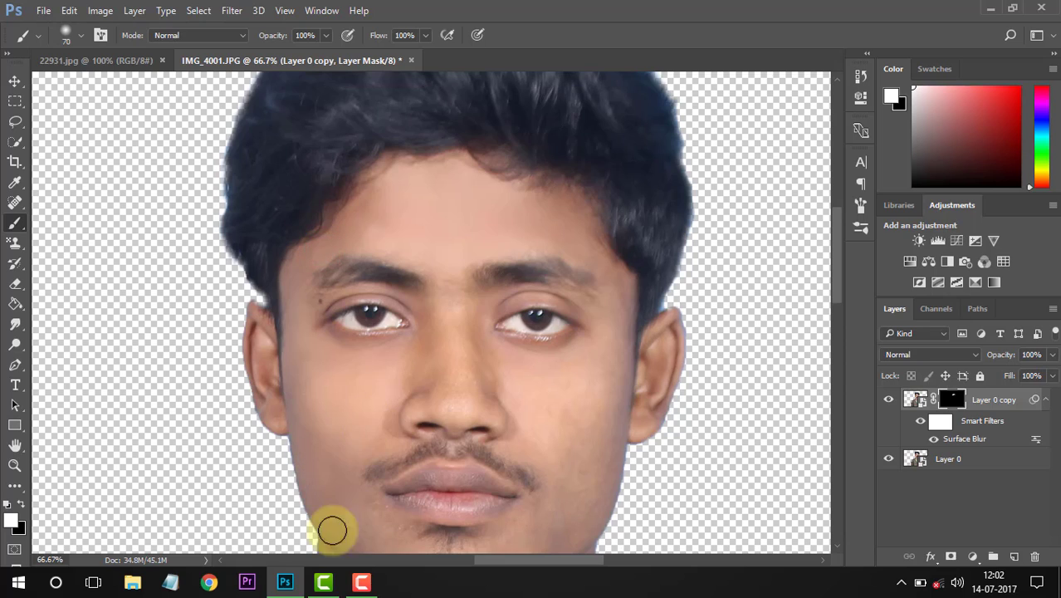
Reveal the blur on the lower face, both ears and the right temple by painting white on the mask.
{"action": "scroll", "coordinate": [332, 529], "scroll_direction": "down", "scroll_amount": 2}
{"action": "mouse_move", "coordinate": [387, 377]}
{"action": "left_mouse_down"}
{"action": "mouse_move", "coordinate": [380, 360]}
{"action": "mouse_move", "coordinate": [456, 255]}
{"action": "mouse_move", "coordinate": [573, 344]}
{"action": "mouse_move", "coordinate": [588, 432]}
{"action": "mouse_move", "coordinate": [575, 467]}
{"action": "left_mouse_up"}
{"action": "left_click", "coordinate": [386, 467]}
{"action": "left_click", "coordinate": [259, 272]}
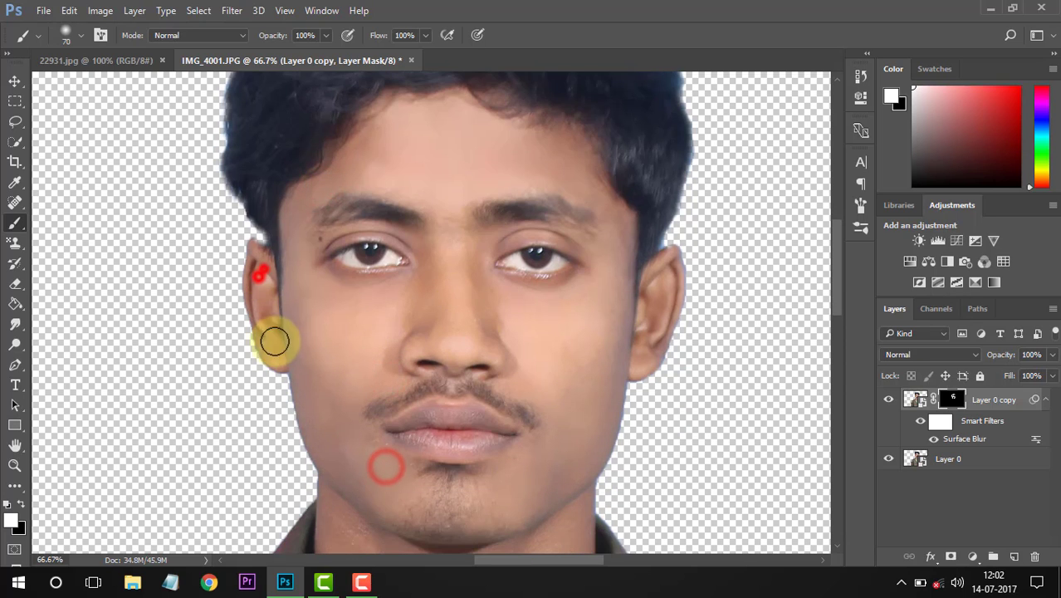
{"action": "left_click", "coordinate": [269, 329]}
{"action": "double_click", "coordinate": [661, 293]}
{"action": "left_click", "coordinate": [642, 326]}
{"action": "left_click", "coordinate": [646, 353]}
{"action": "left_click", "coordinate": [634, 360]}
{"action": "left_click", "coordinate": [616, 269]}
Paint white on the mask along the nose bridge, between and above the eyebrows, and under both eyes onto the cheeks.
{"action": "left_click", "coordinate": [452, 265]}
{"action": "left_click", "coordinate": [453, 249]}
{"action": "left_click", "coordinate": [448, 220]}
{"action": "left_click", "coordinate": [436, 202]}
{"action": "left_click", "coordinate": [403, 191]}
{"action": "left_click", "coordinate": [461, 191]}
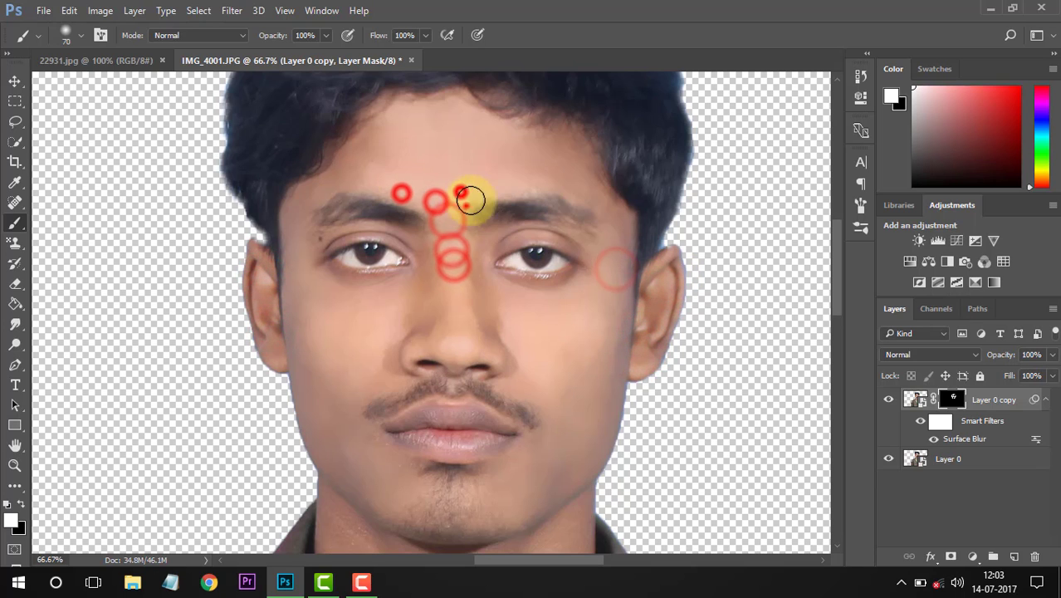
{"action": "left_click", "coordinate": [466, 206]}
{"action": "left_click", "coordinate": [507, 188]}
{"action": "left_click", "coordinate": [545, 232]}
{"action": "left_click", "coordinate": [550, 294]}
{"action": "left_click", "coordinate": [416, 246]}
{"action": "left_click", "coordinate": [381, 228]}
{"action": "left_click", "coordinate": [313, 249]}
{"action": "left_click", "coordinate": [339, 283]}
Smooth the skin beside the mouth and on the left side of the neck by painting white on the mask.
{"action": "scroll", "coordinate": [405, 313], "scroll_direction": "down", "scroll_amount": 5}
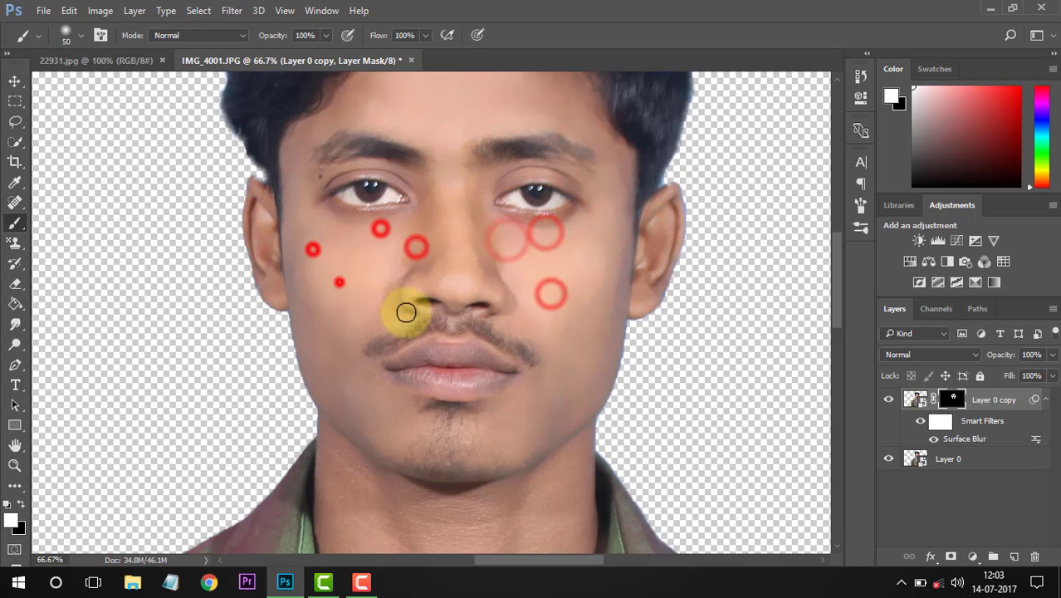
{"action": "left_click", "coordinate": [385, 377]}
{"action": "left_click", "coordinate": [339, 462]}
{"action": "left_click", "coordinate": [341, 483]}
{"action": "left_click", "coordinate": [338, 500]}
{"action": "scroll", "coordinate": [349, 538], "scroll_direction": "down", "scroll_amount": 3}
{"action": "left_click", "coordinate": [384, 436]}
{"action": "left_click", "coordinate": [375, 414]}
{"action": "left_click", "coordinate": [352, 469]}
{"action": "left_click", "coordinate": [378, 490]}
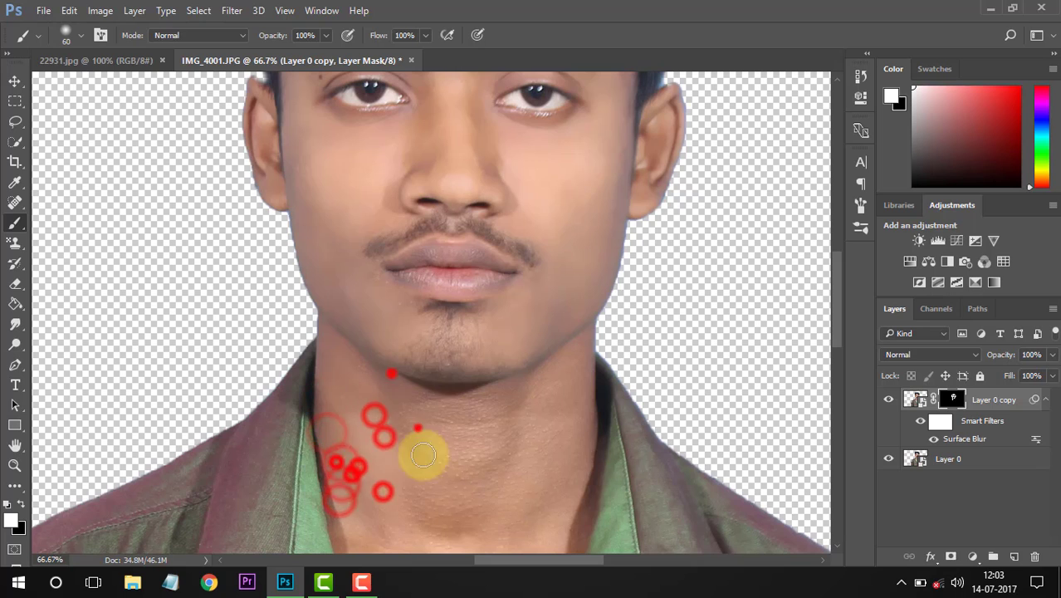
Paint white on the mask over the right side of the neck, then over its centre with an enlarged brush.
{"action": "left_click", "coordinate": [566, 402]}
{"action": "left_click", "coordinate": [550, 407]}
{"action": "left_click", "coordinate": [592, 459]}
{"action": "left_click", "coordinate": [531, 477]}
{"action": "scroll", "coordinate": [525, 464], "scroll_direction": "down", "scroll_amount": 3}
{"action": "left_click", "coordinate": [563, 427]}
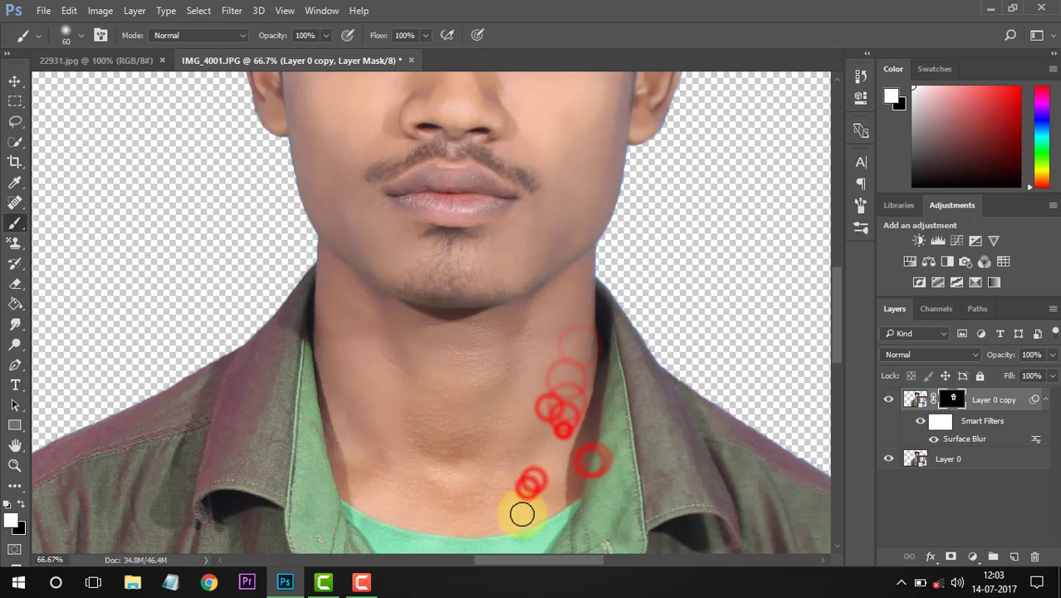
{"action": "key", "text": "bracketright"}
{"action": "key", "text": "bracketright"}
{"action": "key", "text": "bracketright"}
{"action": "key", "text": "bracketright"}
{"action": "key", "text": "bracketright"}
{"action": "left_click", "coordinate": [515, 388]}
Combine Layer 0 copy and Layer 0 into a single smart object.
{"action": "left_click", "coordinate": [999, 512]}
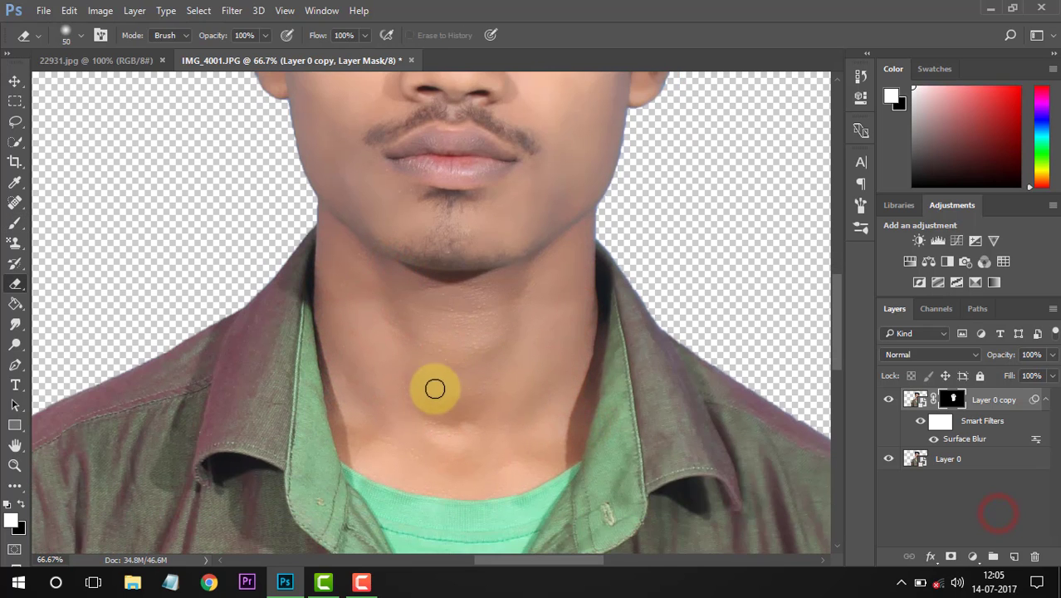
{"action": "scroll", "coordinate": [499, 362], "scroll_direction": "up", "scroll_amount": 10}
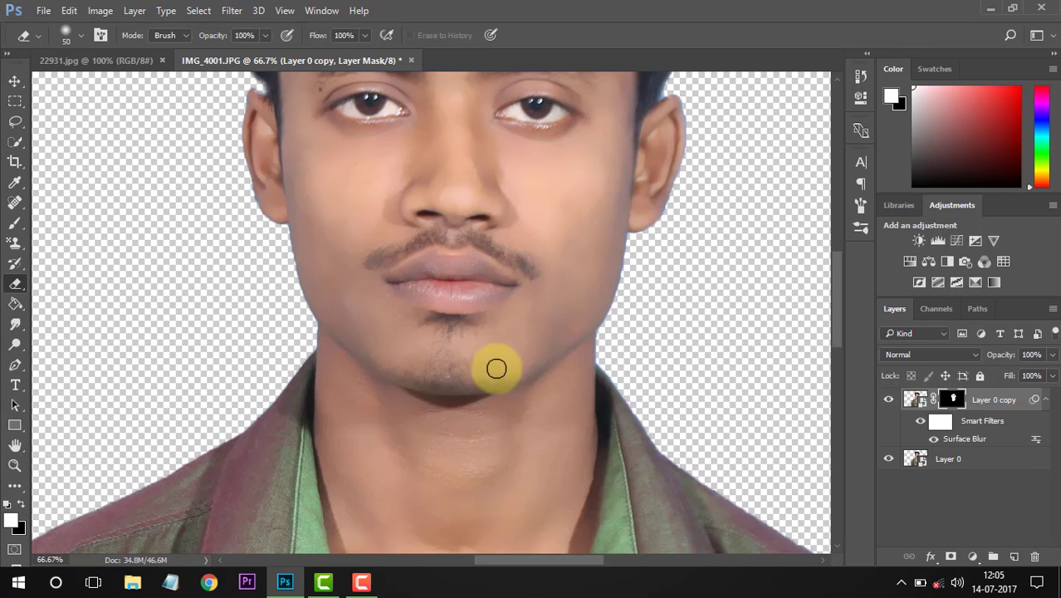
{"action": "scroll", "coordinate": [540, 379], "scroll_direction": "down", "scroll_amount": 4}
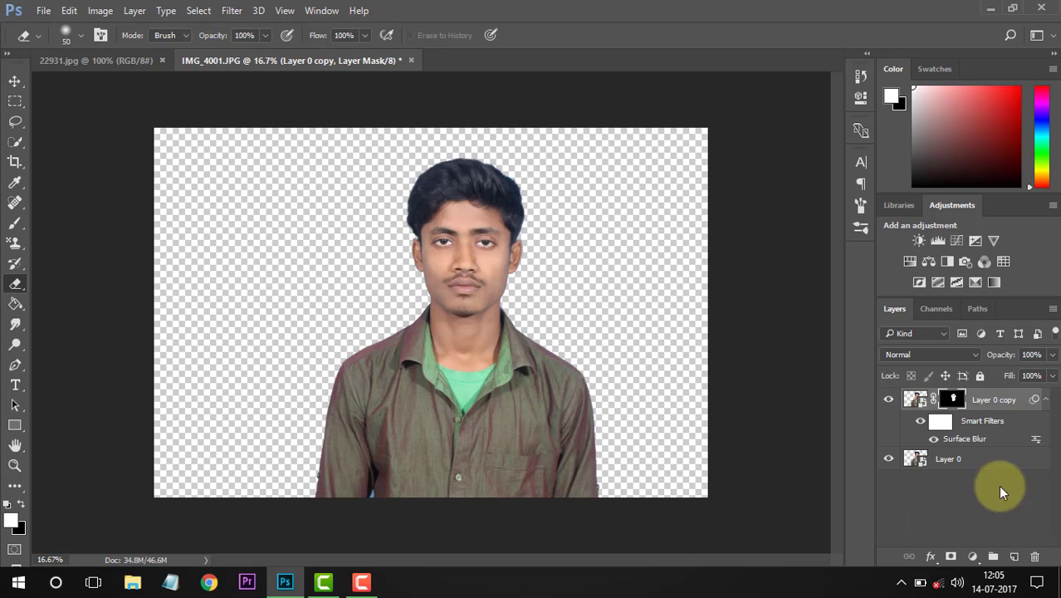
{"action": "left_click", "coordinate": [992, 399]}
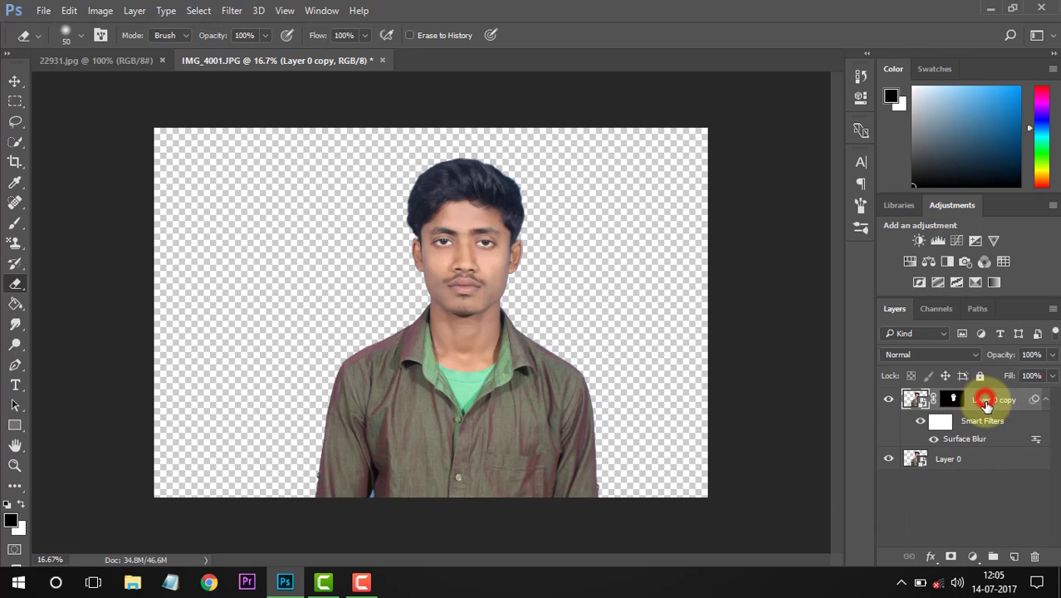
{"action": "left_click", "coordinate": [982, 469], "text": "shift"}
{"action": "right_click", "coordinate": [974, 465]}
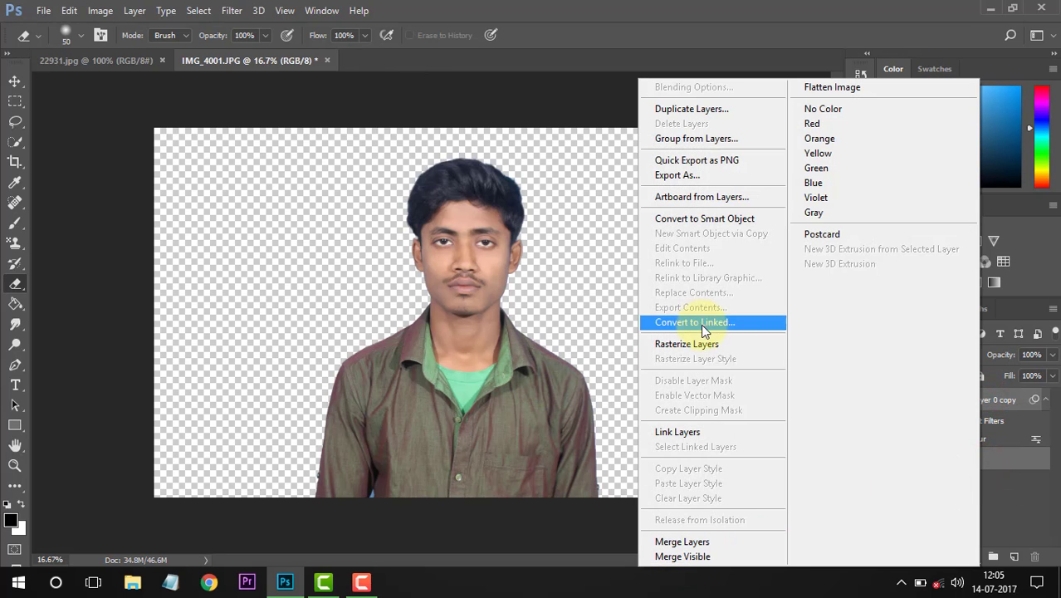
{"action": "left_click", "coordinate": [719, 218]}
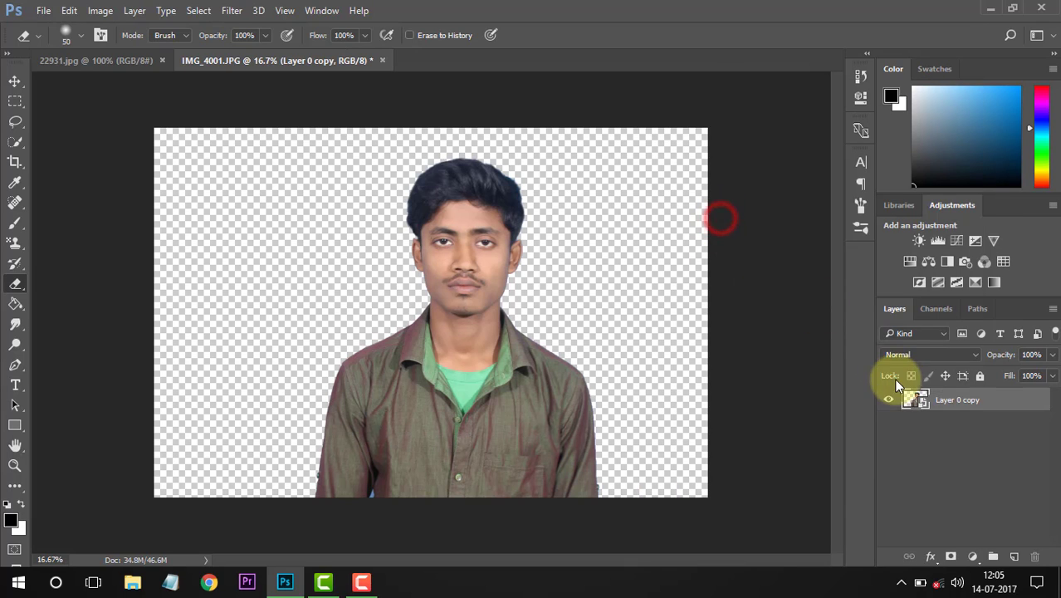
Place the Passport Photo Wallpaper image from the Wall Wallpapers folder on drive H: as an embedded layer.
{"action": "left_click", "coordinate": [41, 10]}
{"action": "left_click", "coordinate": [106, 300]}
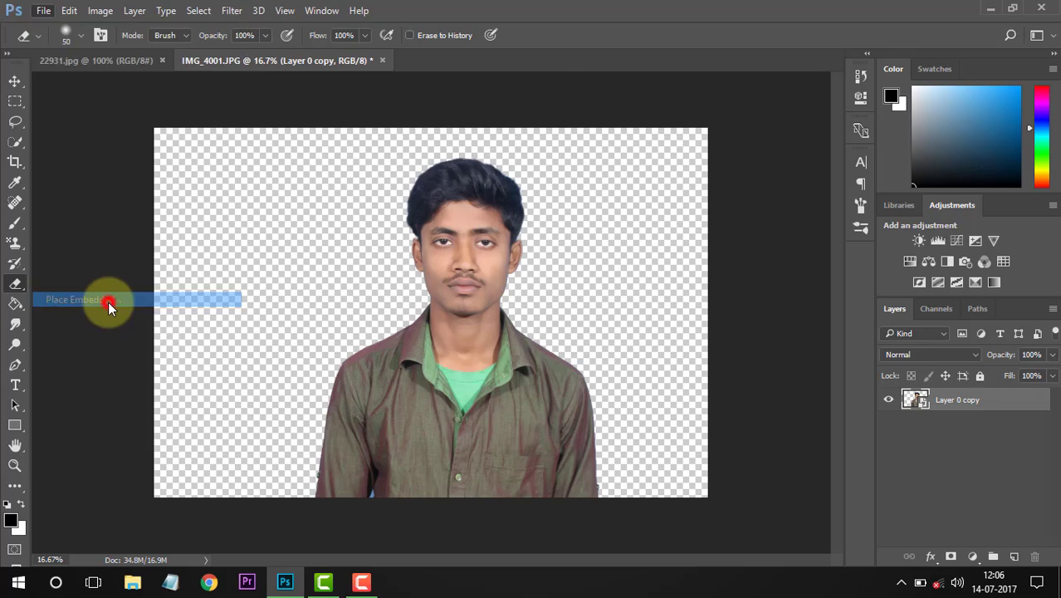
{"action": "left_click", "coordinate": [70, 352]}
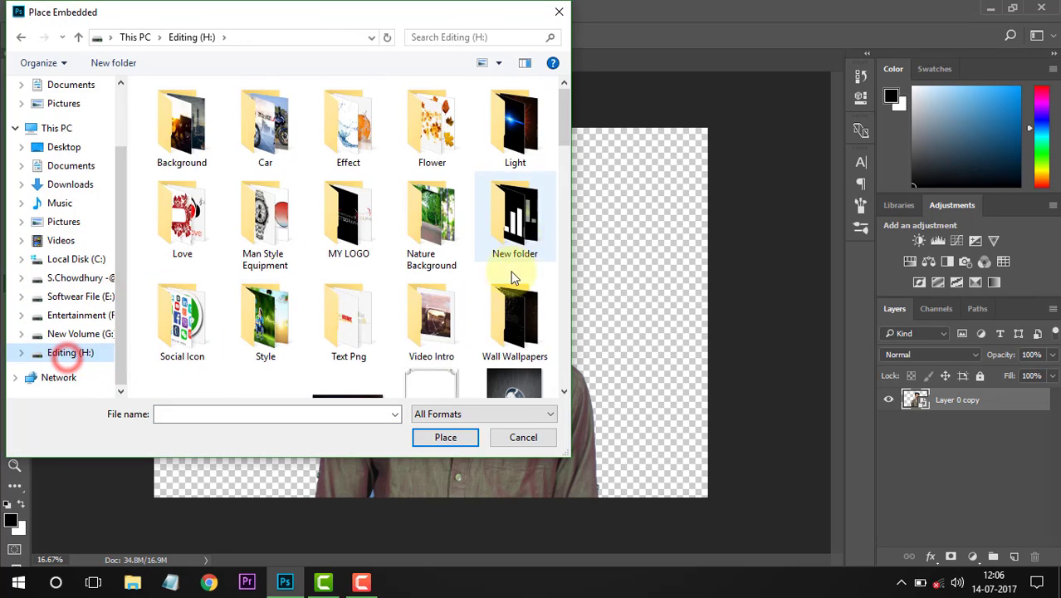
{"action": "double_click", "coordinate": [503, 308]}
{"action": "left_click_drag", "start_coordinate": [564, 102], "coordinate": [563, 340]}
{"action": "left_click", "coordinate": [265, 273]}
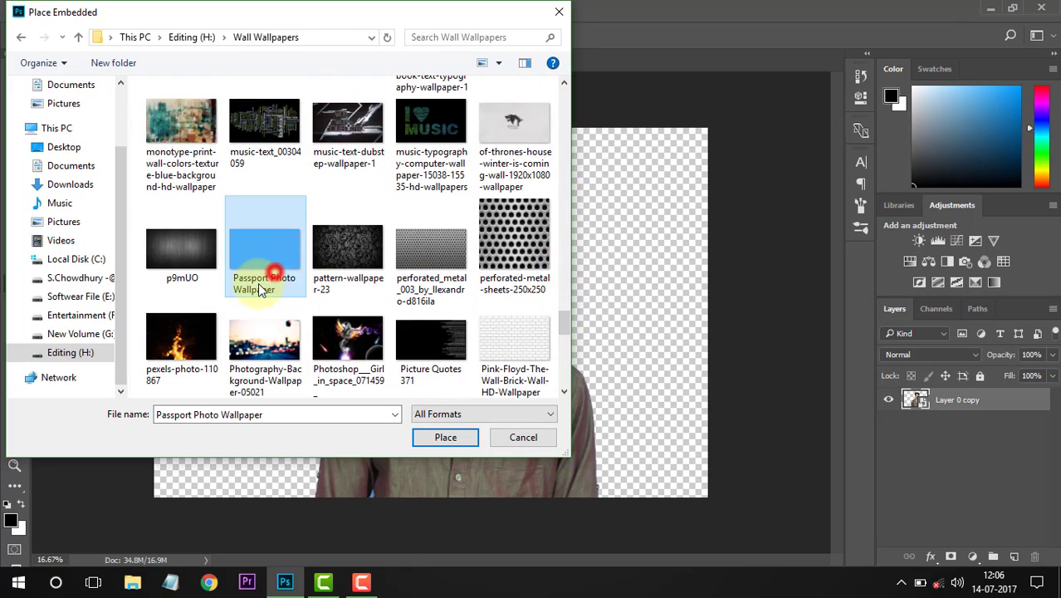
{"action": "left_click", "coordinate": [445, 437]}
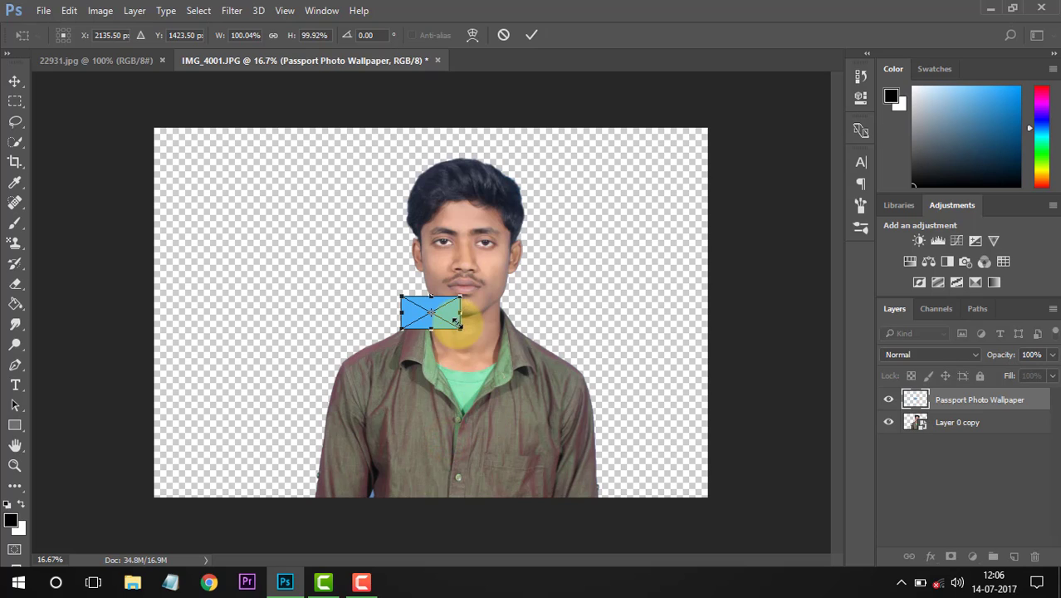
Scale the placed blue wallpaper to about 1120% so it covers the canvas, and move it beneath Layer 0 copy.
{"action": "left_click_drag", "start_coordinate": [461, 330], "coordinate": [733, 558]}
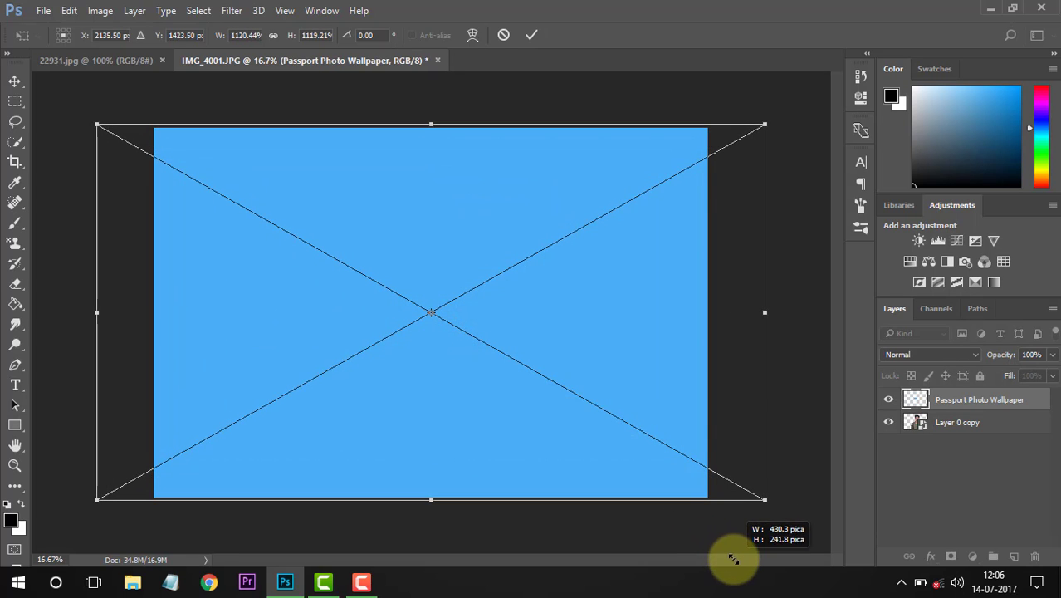
{"action": "left_click", "coordinate": [532, 37]}
{"action": "left_click_drag", "start_coordinate": [952, 404], "coordinate": [959, 443]}
{"action": "left_click", "coordinate": [982, 409]}
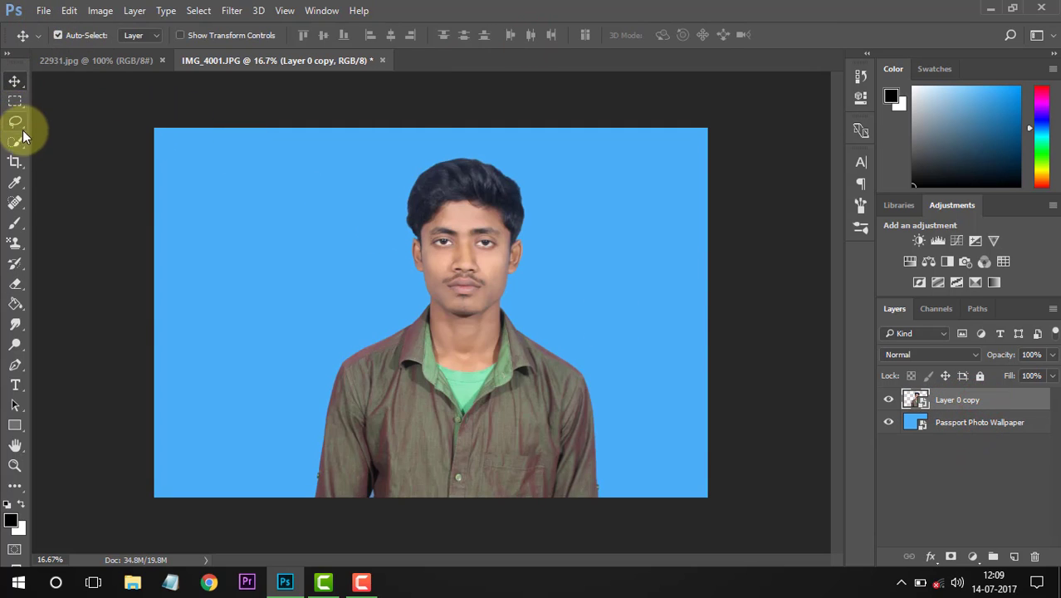
Set the Crop tool's aspect ratio to 1.5 by 2.
{"action": "right_click", "coordinate": [15, 162]}
{"action": "left_click", "coordinate": [76, 167]}
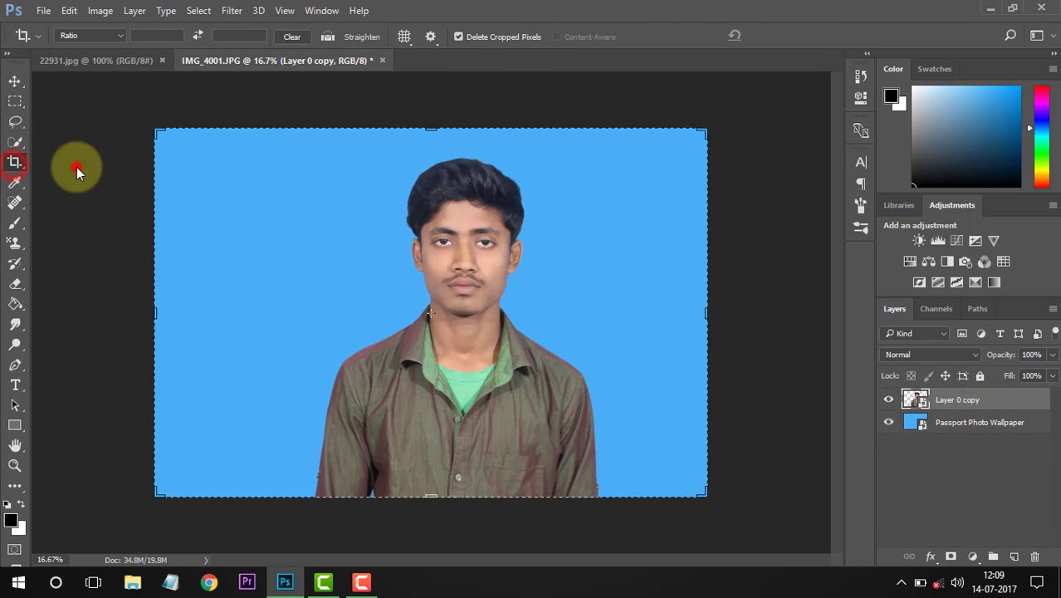
{"action": "left_click", "coordinate": [148, 35]}
{"action": "type", "text": "1.5"}
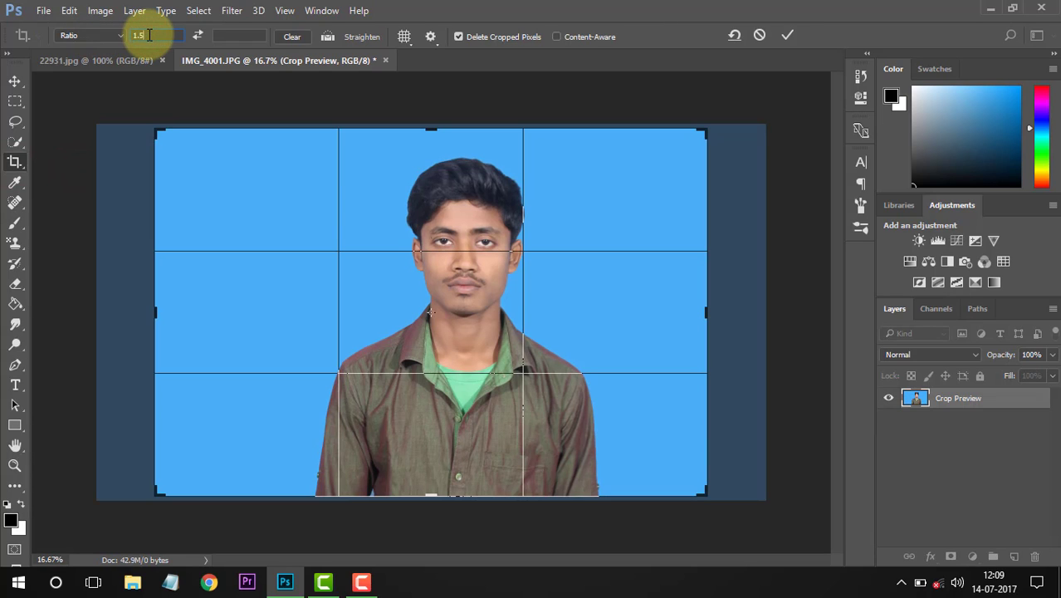
{"action": "left_click", "coordinate": [223, 35]}
{"action": "type", "text": "2"}
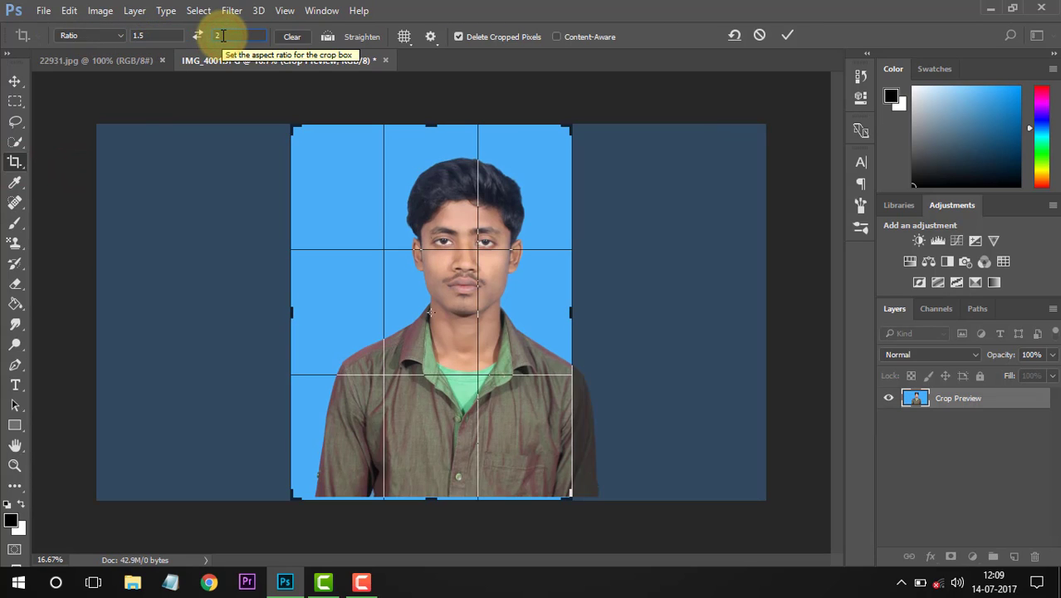
Save the current crop ratio as a new crop preset named PassportSize.
{"action": "left_click", "coordinate": [121, 35]}
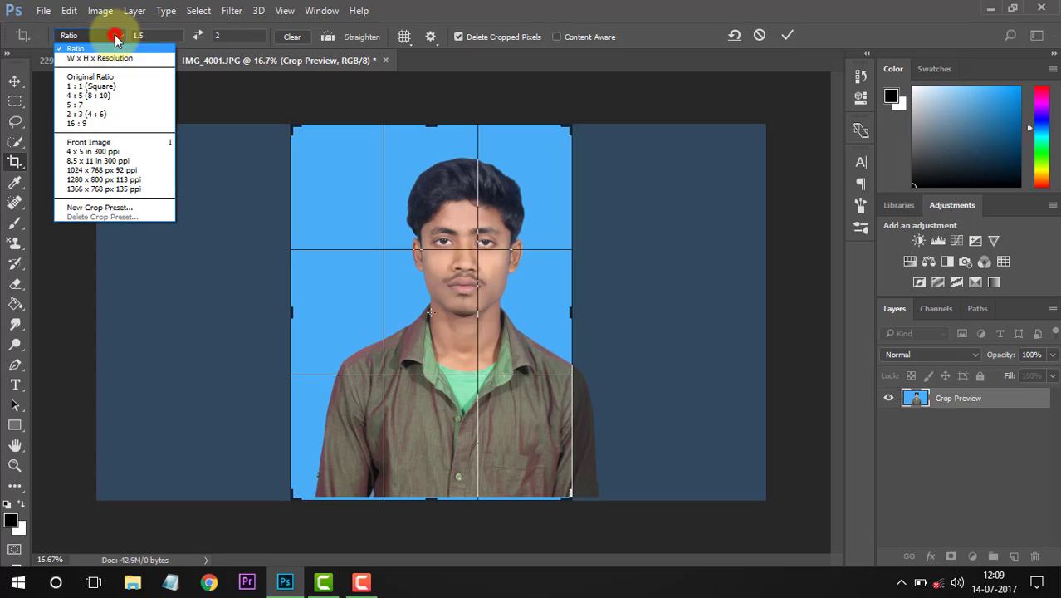
{"action": "left_click", "coordinate": [106, 206]}
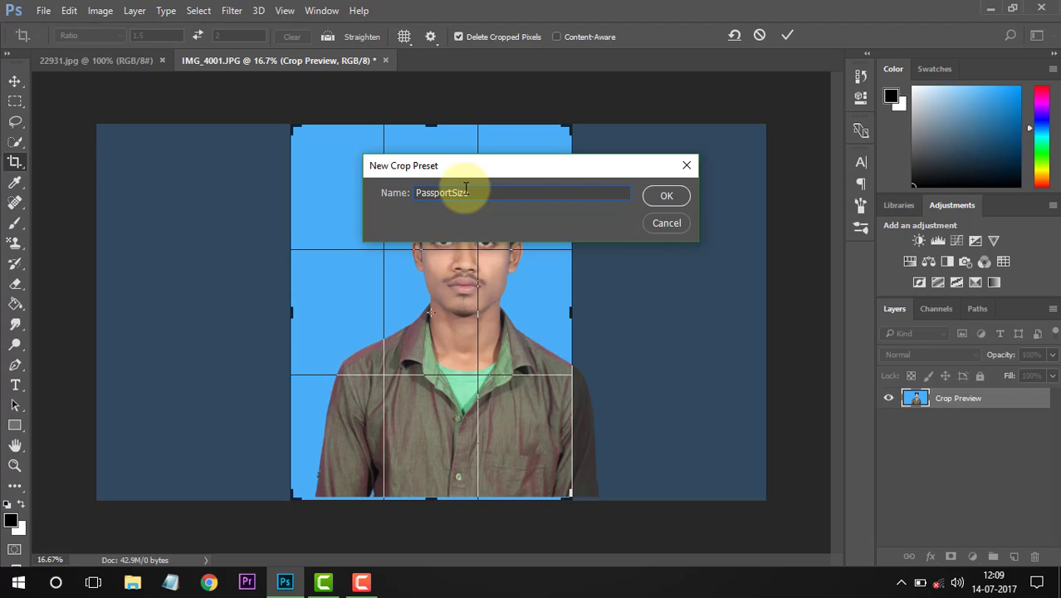
{"action": "left_click", "coordinate": [664, 195]}
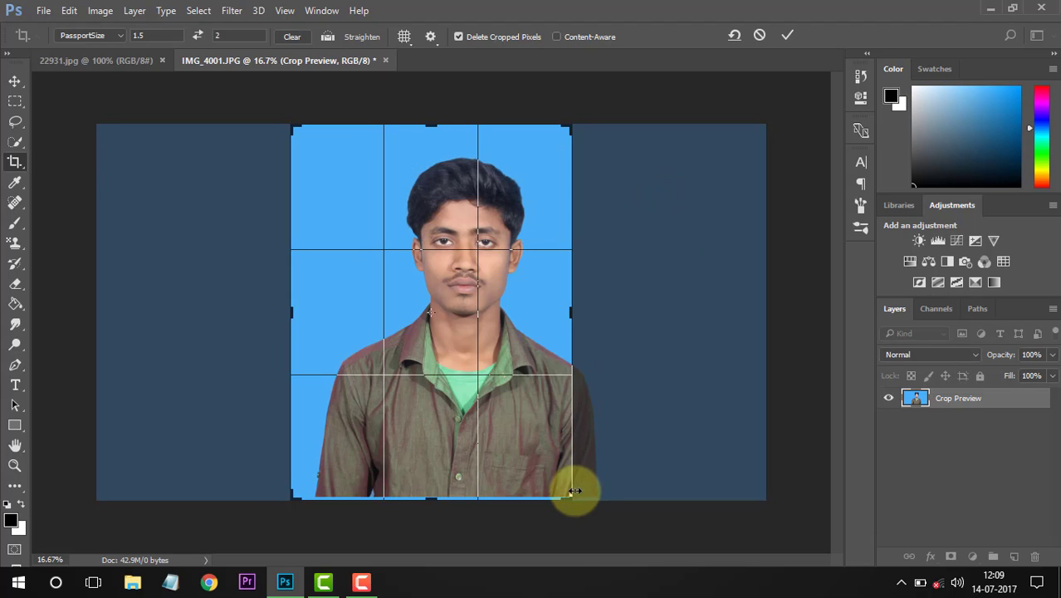
Shrink and position the crop frame around the man's head and upper body, and crop the image to it.
{"action": "left_click_drag", "start_coordinate": [569, 497], "coordinate": [475, 388]}
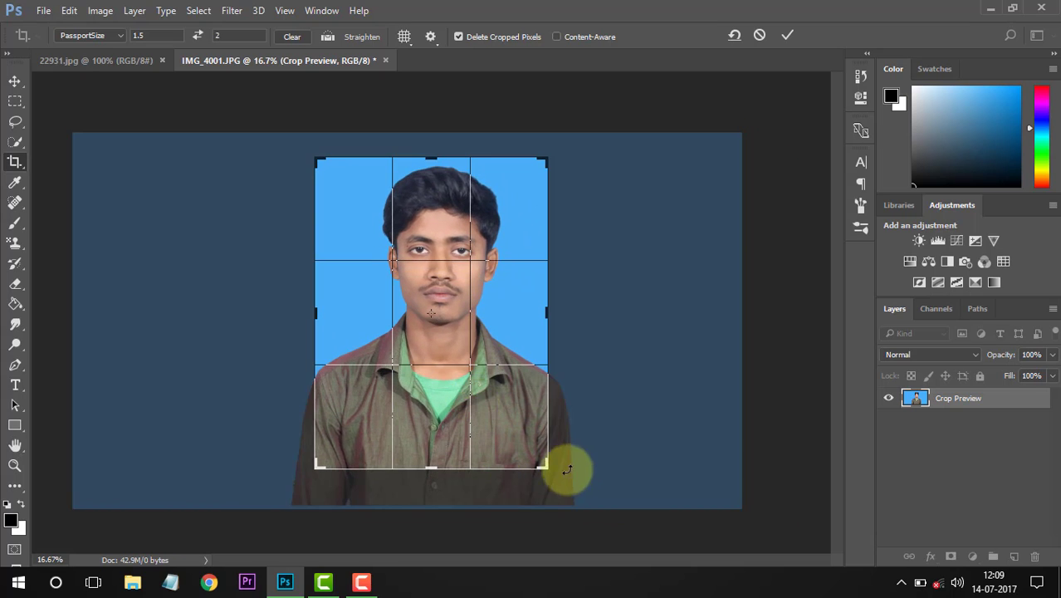
{"action": "left_click_drag", "start_coordinate": [547, 470], "coordinate": [546, 469]}
{"action": "left_click_drag", "start_coordinate": [545, 468], "coordinate": [552, 481]}
{"action": "left_click_drag", "start_coordinate": [527, 433], "coordinate": [528, 427]}
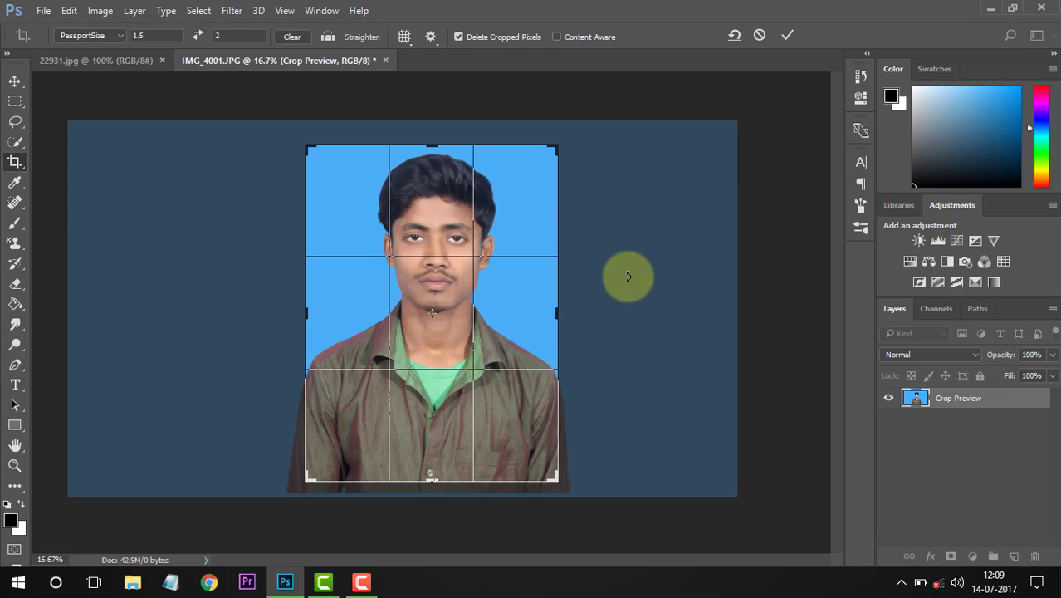
{"action": "left_click", "coordinate": [784, 35]}
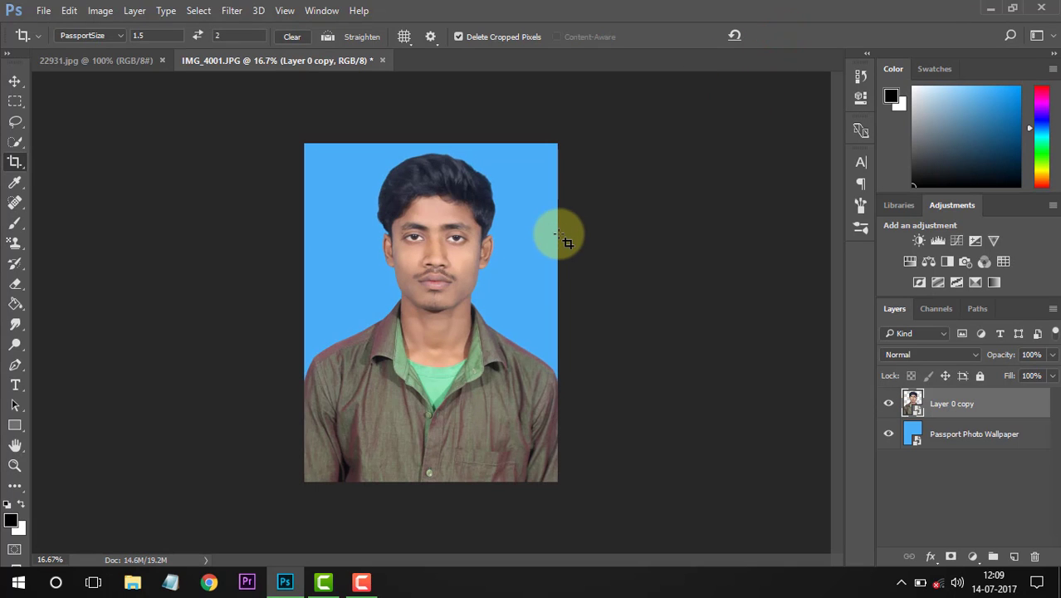
Merge the visible layers, stroke the full photo's edge with a 50 px black inside border, and deselect.
{"action": "right_click", "coordinate": [966, 410]}
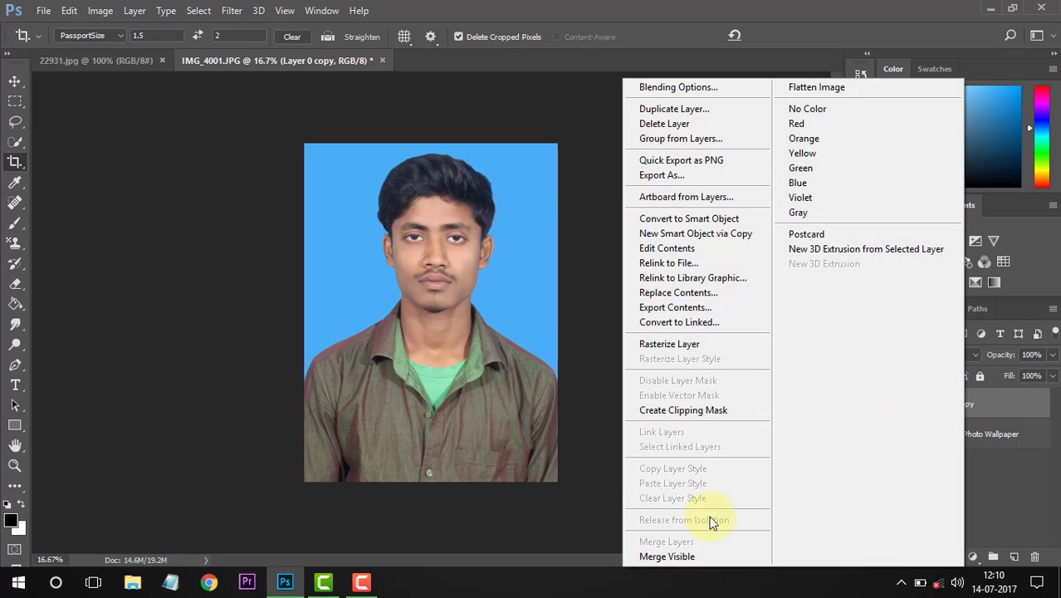
{"action": "left_click", "coordinate": [676, 558]}
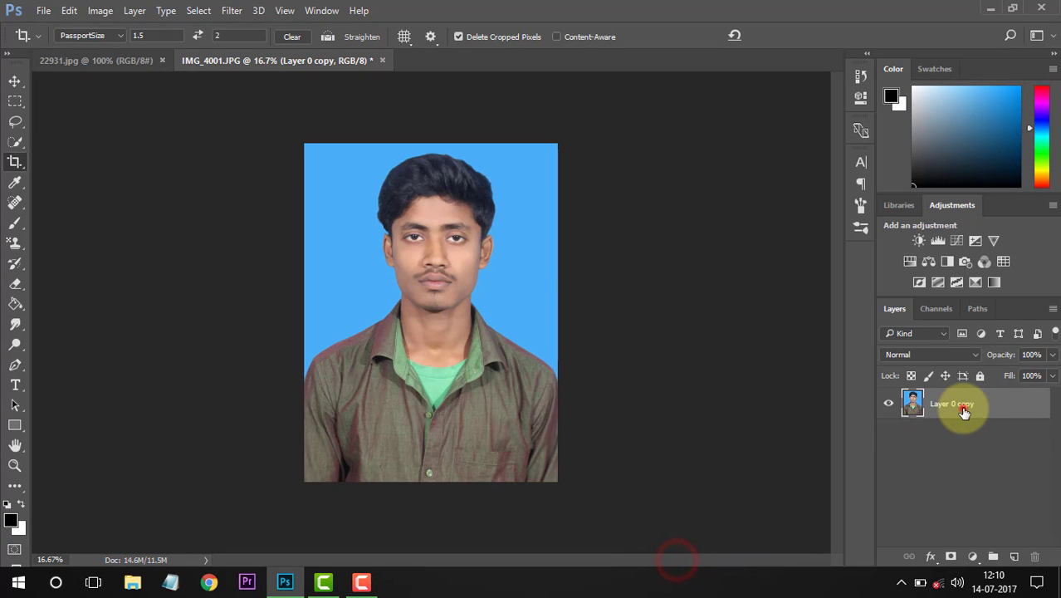
{"action": "left_click", "coordinate": [17, 100]}
{"action": "left_click", "coordinate": [56, 100]}
{"action": "left_click_drag", "start_coordinate": [280, 125], "coordinate": [573, 534]}
{"action": "right_click", "coordinate": [490, 273]}
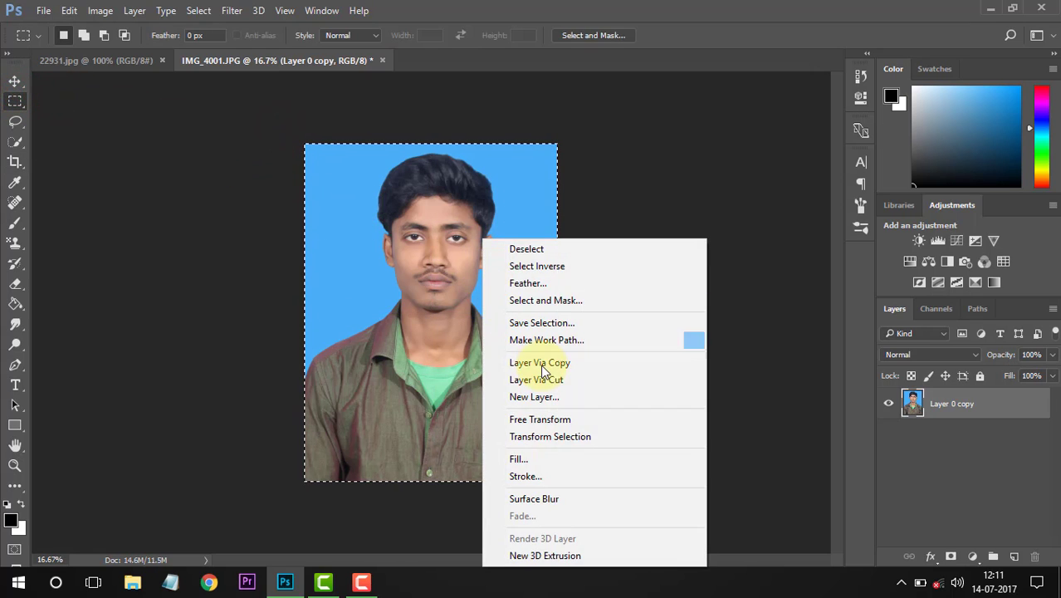
{"action": "left_click", "coordinate": [551, 479]}
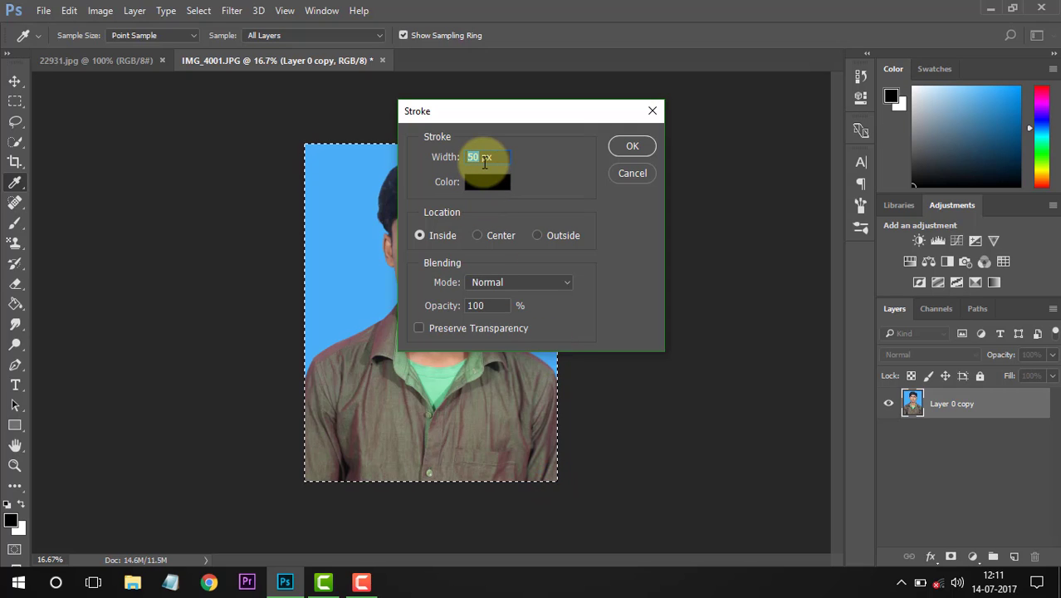
{"action": "left_click", "coordinate": [629, 147]}
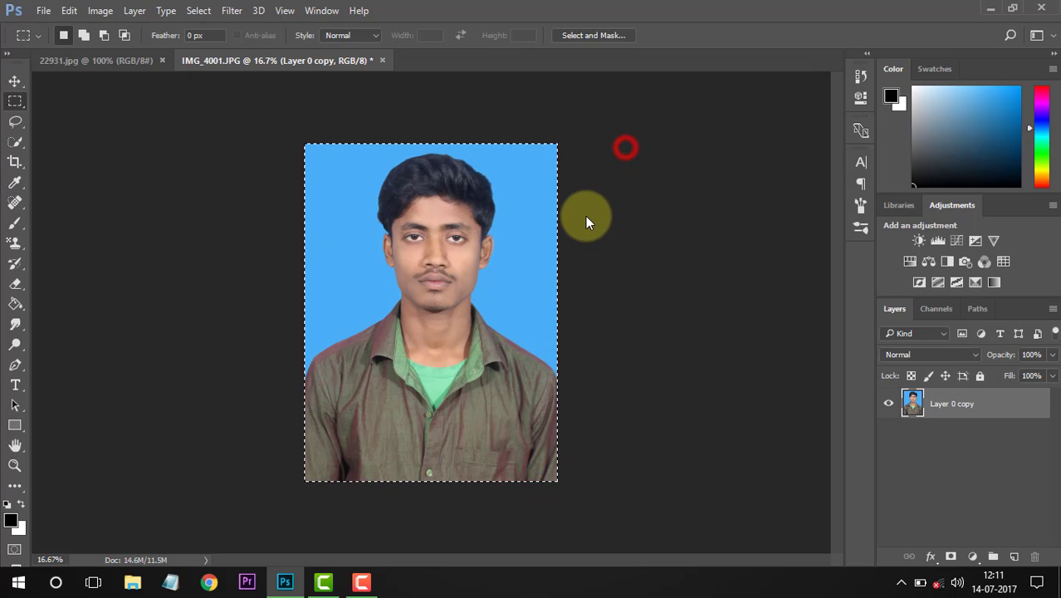
{"action": "key", "text": "ctrl+d"}
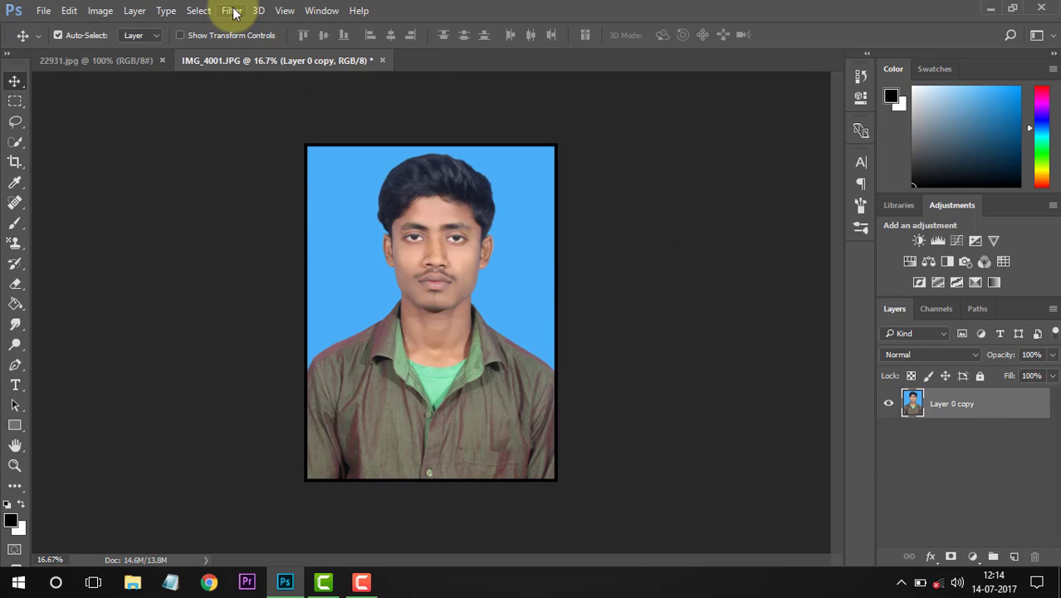
Apply the Camera Raw Filter with Exposure +0.40, Contrast +43, Shadows -22 and Saturation +8.
{"action": "left_click", "coordinate": [230, 10]}
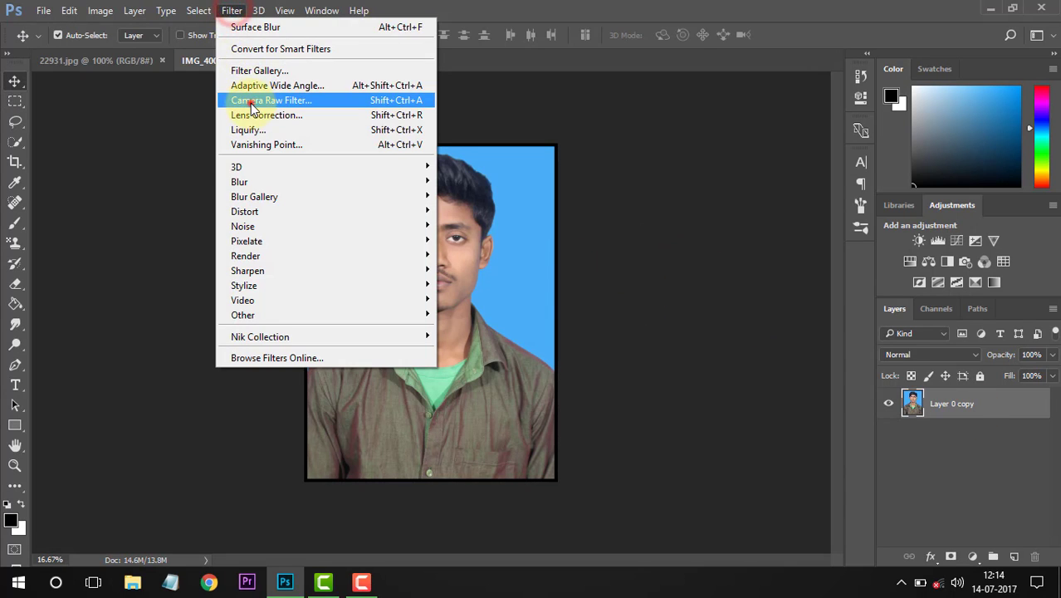
{"action": "left_click", "coordinate": [251, 101]}
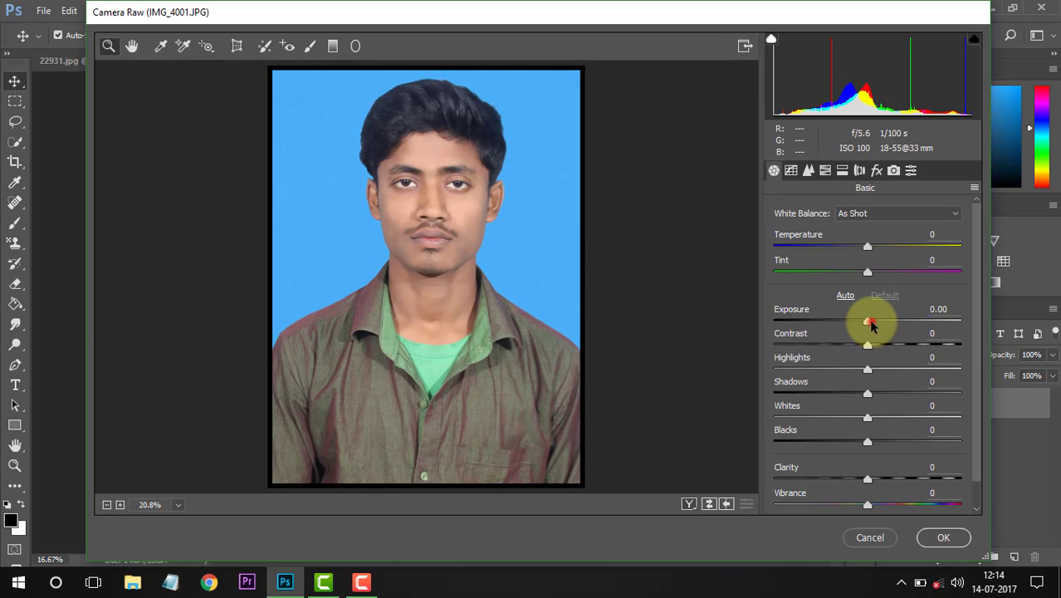
{"action": "mouse_move", "coordinate": [871, 325]}
{"action": "left_mouse_down"}
{"action": "mouse_move", "coordinate": [890, 350]}
{"action": "mouse_move", "coordinate": [917, 347]}
{"action": "mouse_move", "coordinate": [878, 325]}
{"action": "left_mouse_up"}
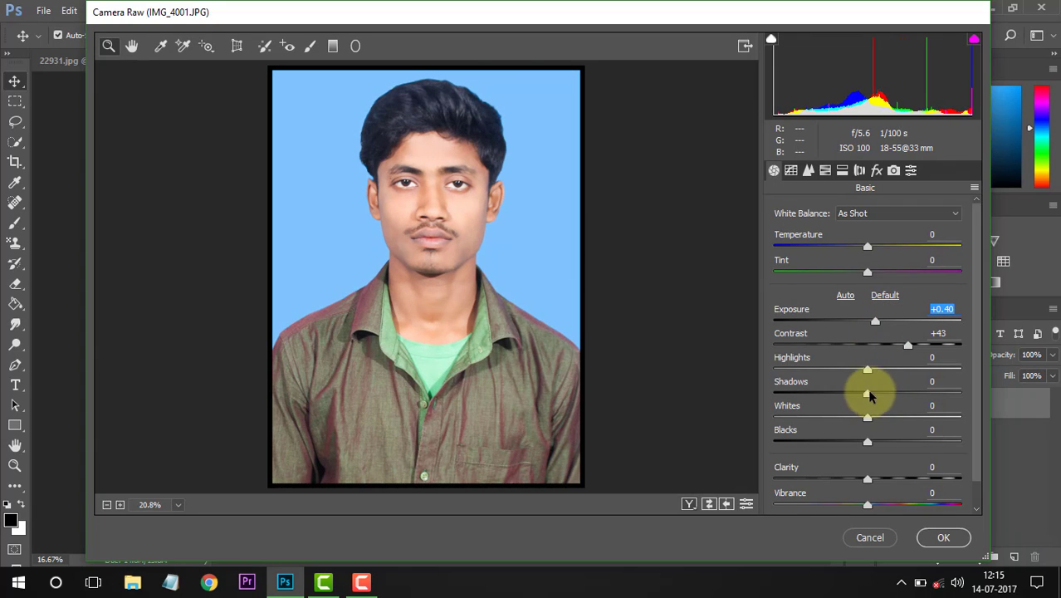
{"action": "left_click_drag", "start_coordinate": [867, 401], "coordinate": [854, 399]}
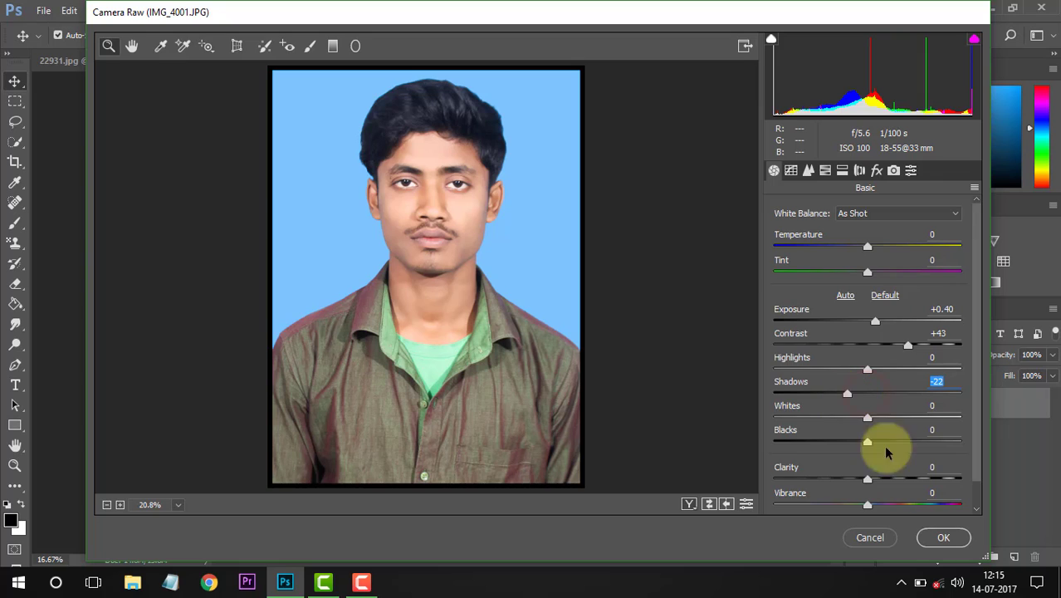
{"action": "scroll", "coordinate": [874, 490], "scroll_direction": "down", "scroll_amount": 1}
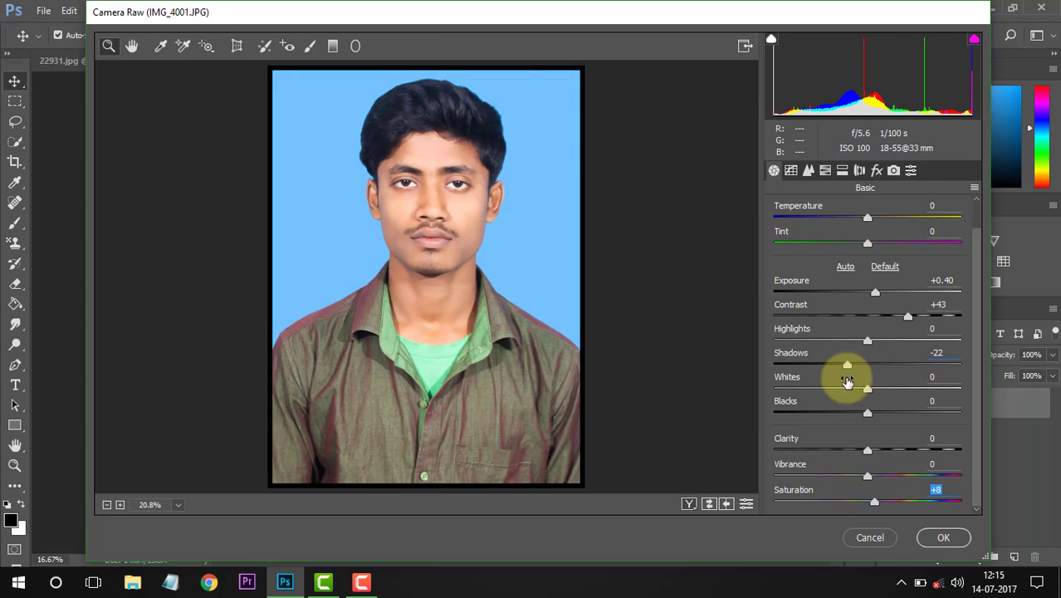
{"action": "left_click", "coordinate": [944, 536]}
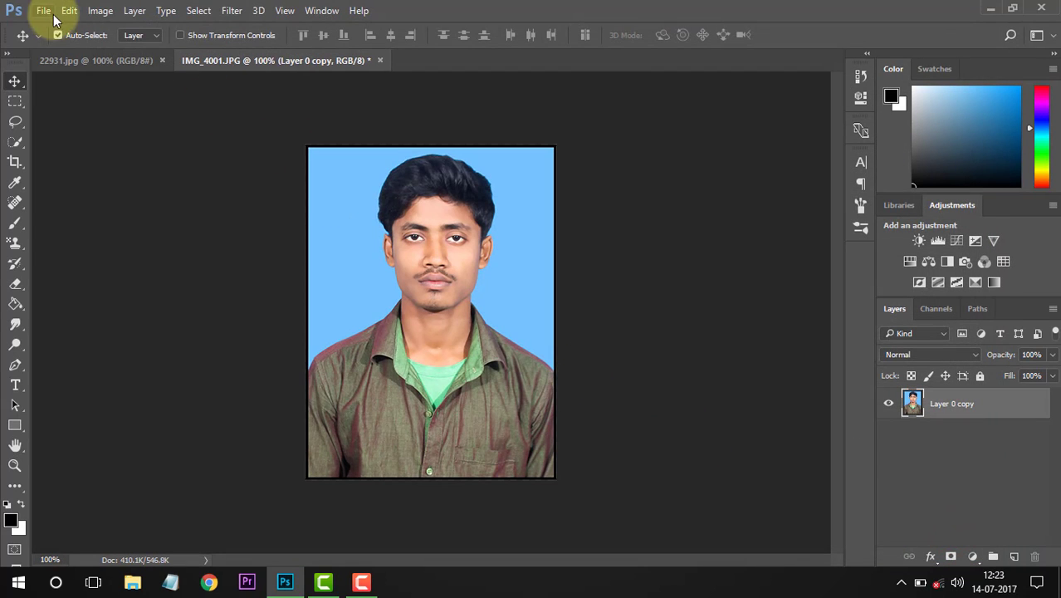
Create a new white RGB document 6 by 4 inches at 300 pixels per inch.
{"action": "left_click", "coordinate": [51, 13]}
{"action": "left_click", "coordinate": [67, 25]}
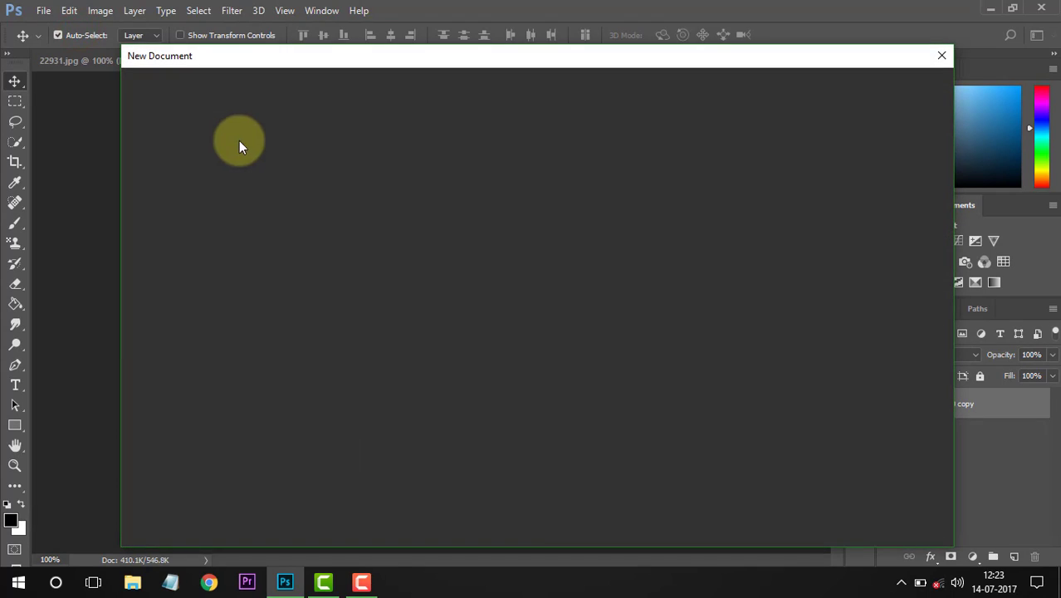
{"action": "left_click", "coordinate": [762, 197]}
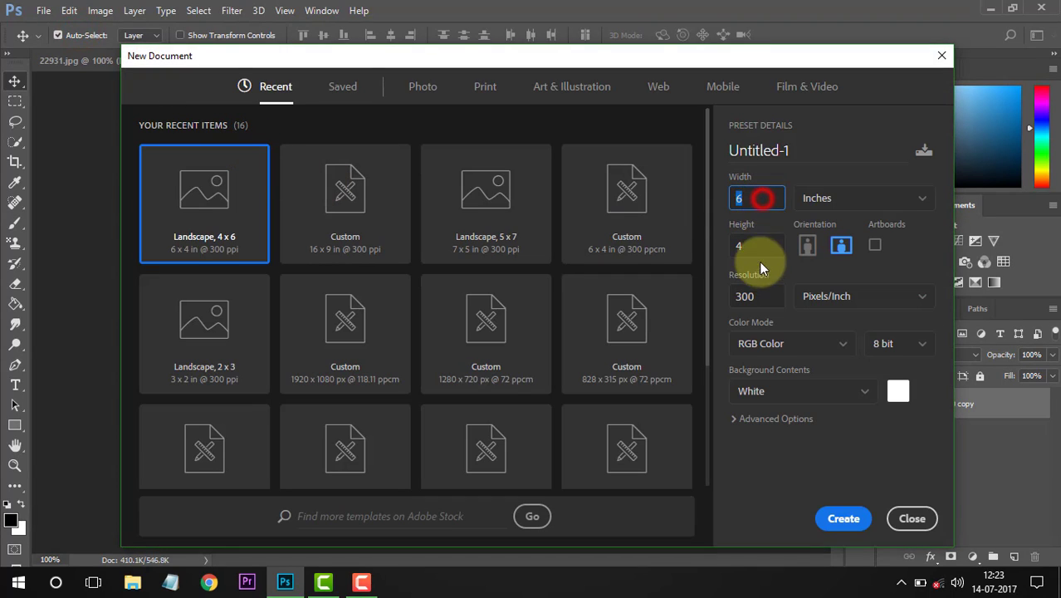
{"action": "left_click", "coordinate": [753, 245]}
{"action": "left_click", "coordinate": [753, 297]}
{"action": "left_click", "coordinate": [837, 197]}
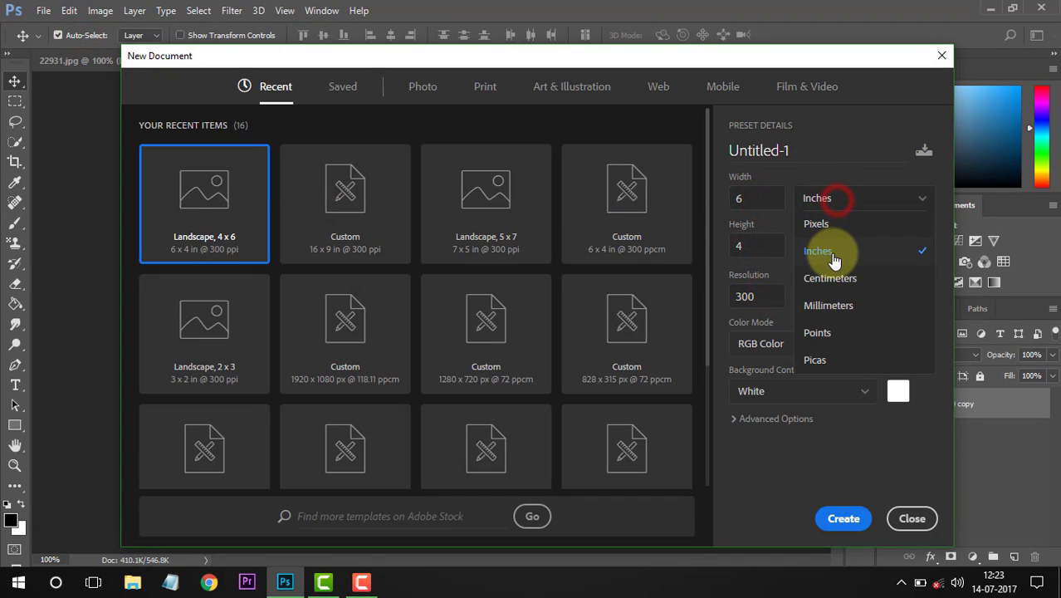
{"action": "left_click", "coordinate": [831, 252]}
{"action": "left_click", "coordinate": [845, 517]}
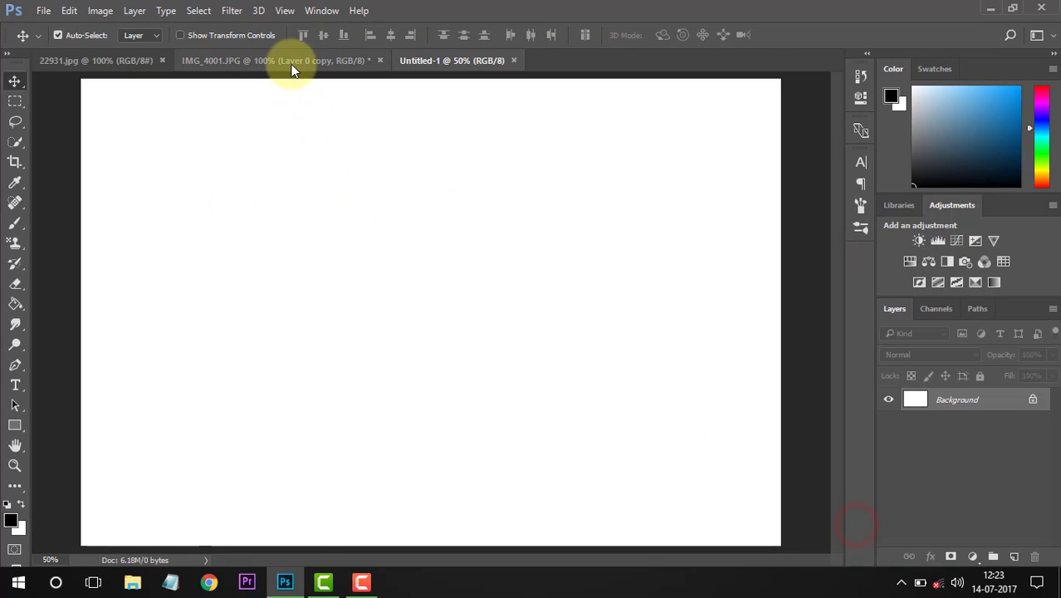
Bring the bordered portrait from IMG_4001.JPG into the Untitled-1 document.
{"action": "left_click", "coordinate": [291, 65]}
{"action": "left_click", "coordinate": [15, 79]}
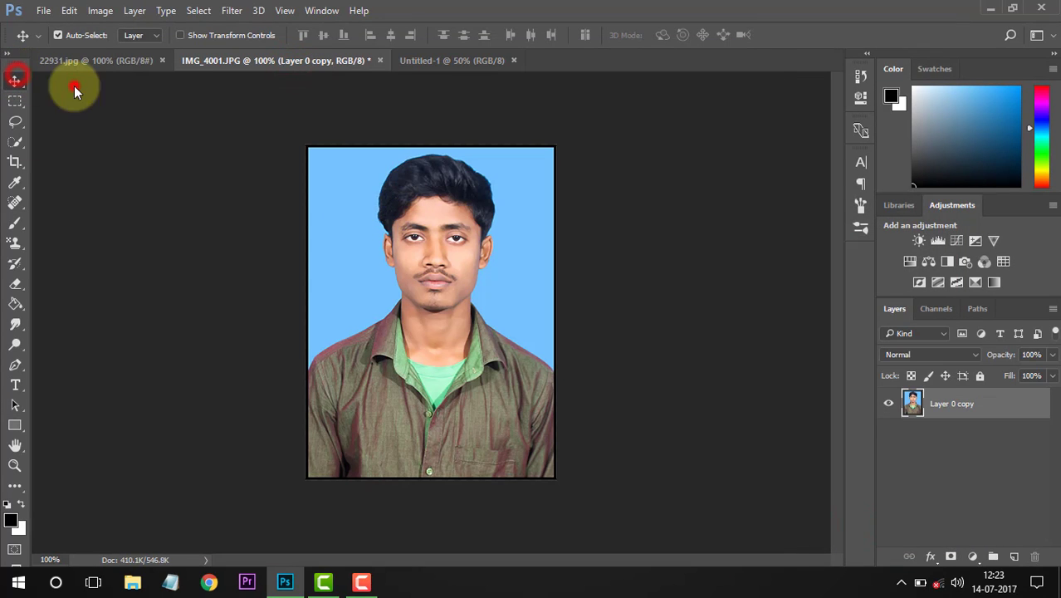
{"action": "left_click_drag", "start_coordinate": [390, 272], "coordinate": [408, 91]}
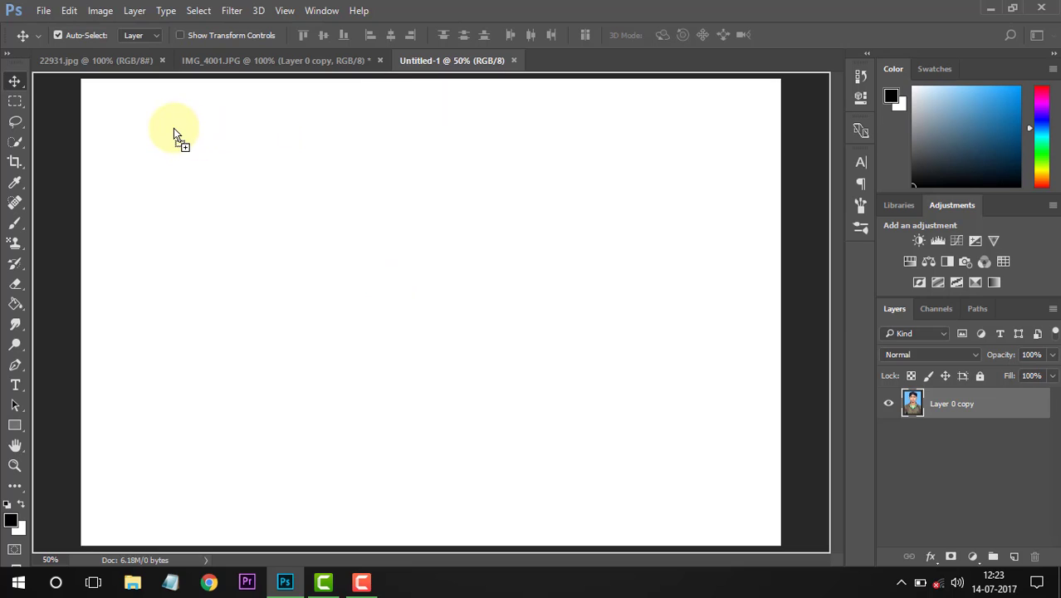
Duplicate the portrait layer four times and arrange the five photos in an evenly spaced row along the page's upper edge.
{"action": "left_click_drag", "start_coordinate": [174, 128], "coordinate": [680, 172]}
{"action": "key", "text": "ctrl+j"}
{"action": "key", "text": "ctrl+j"}
{"action": "key", "text": "ctrl+j"}
{"action": "key", "text": "ctrl+j"}
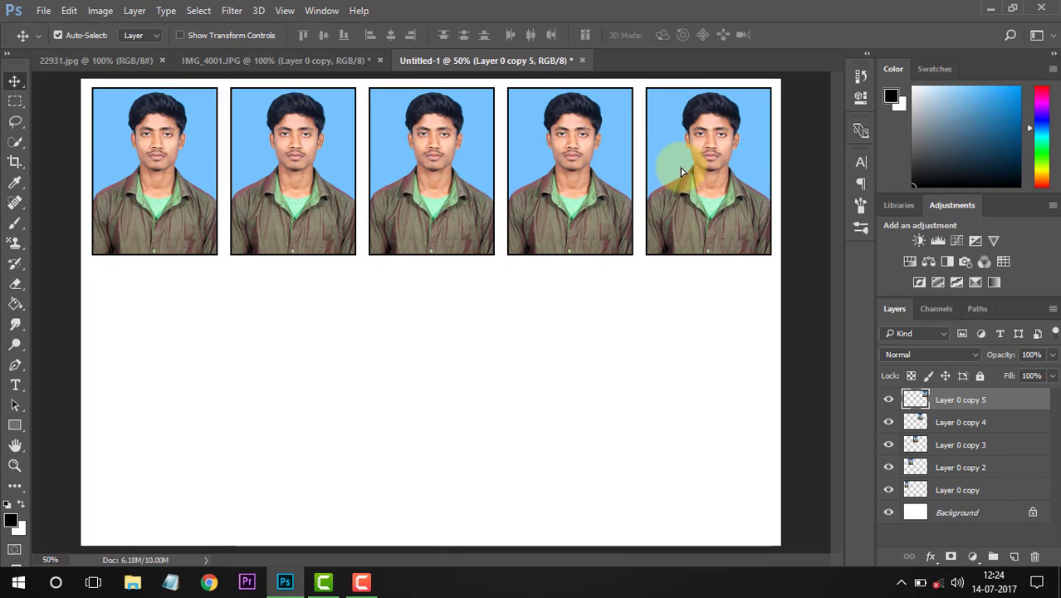
Merge the five portrait layers into a single layer, leaving the Background layer separate.
{"action": "left_click", "coordinate": [983, 422], "text": "ctrl"}
{"action": "left_click", "coordinate": [986, 444], "text": "ctrl"}
{"action": "left_click", "coordinate": [992, 469], "text": "ctrl"}
{"action": "left_click", "coordinate": [991, 489], "text": "ctrl"}
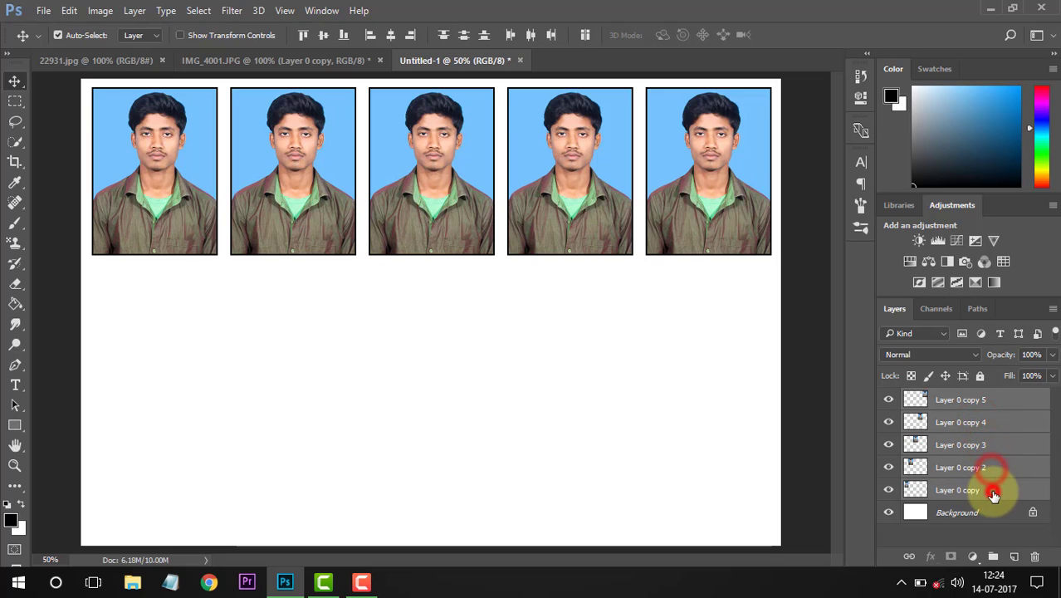
{"action": "key", "text": "ctrl+e"}
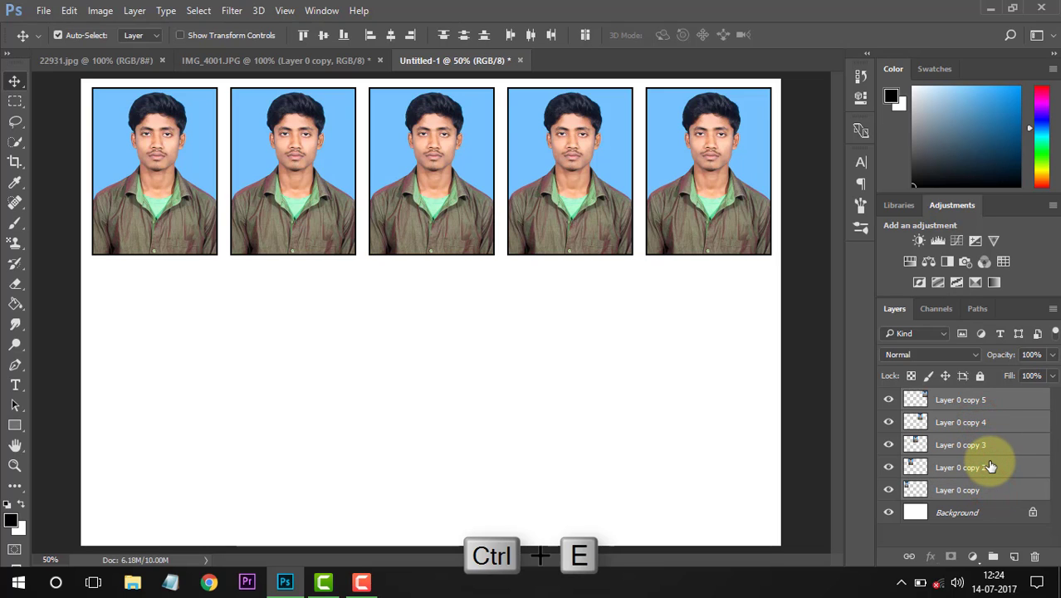
Duplicate the merged row of portraits and position the copy directly below as a second row.
{"action": "right_click", "coordinate": [977, 402]}
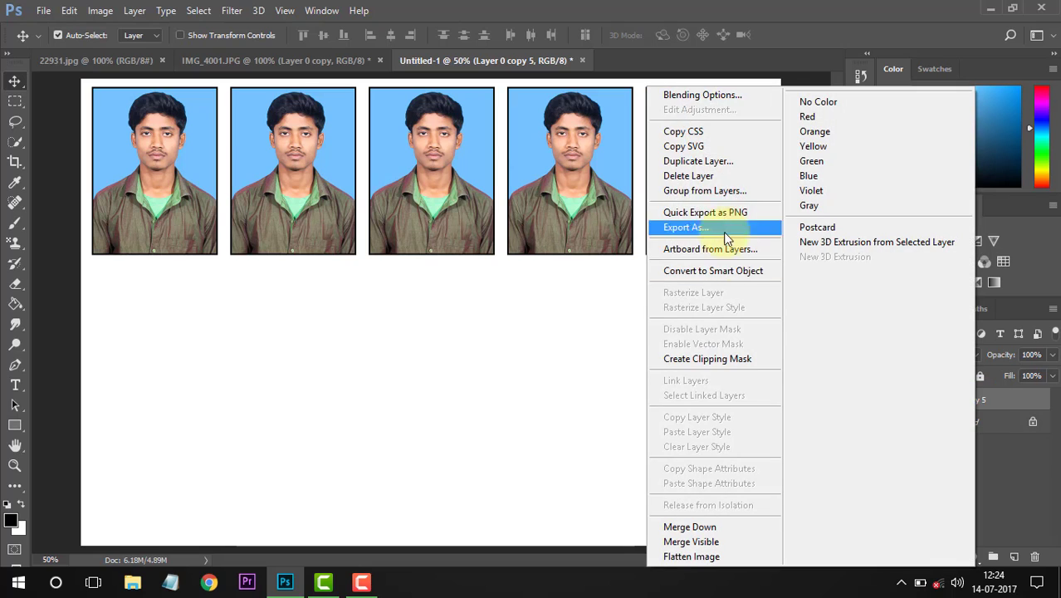
{"action": "left_click", "coordinate": [697, 160]}
{"action": "left_click", "coordinate": [652, 171]}
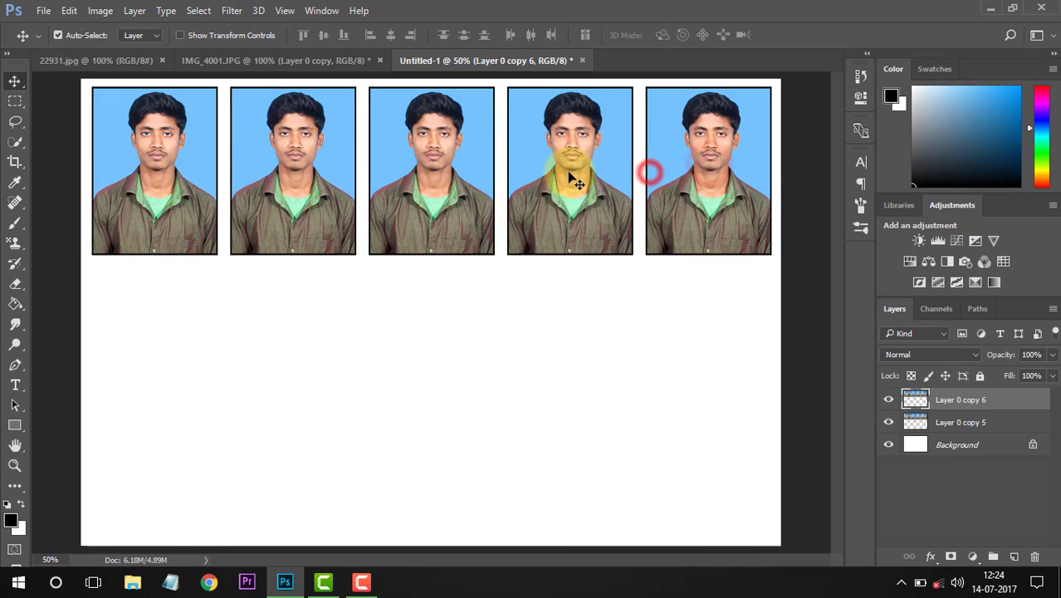
{"action": "left_click_drag", "start_coordinate": [569, 173], "coordinate": [570, 353]}
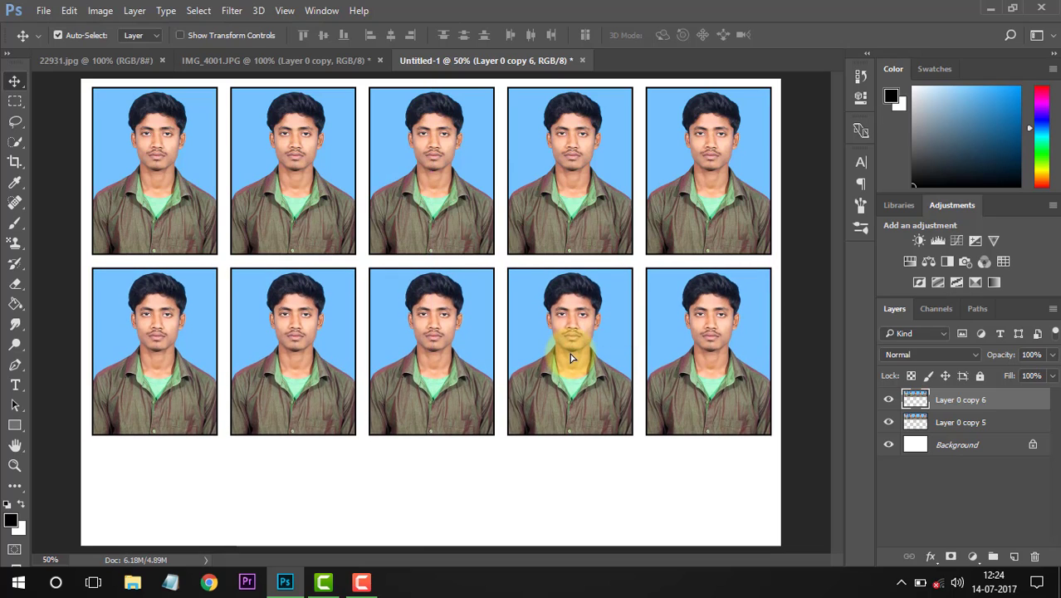
{"action": "left_click", "coordinate": [961, 421]}
{"action": "left_click", "coordinate": [976, 400]}
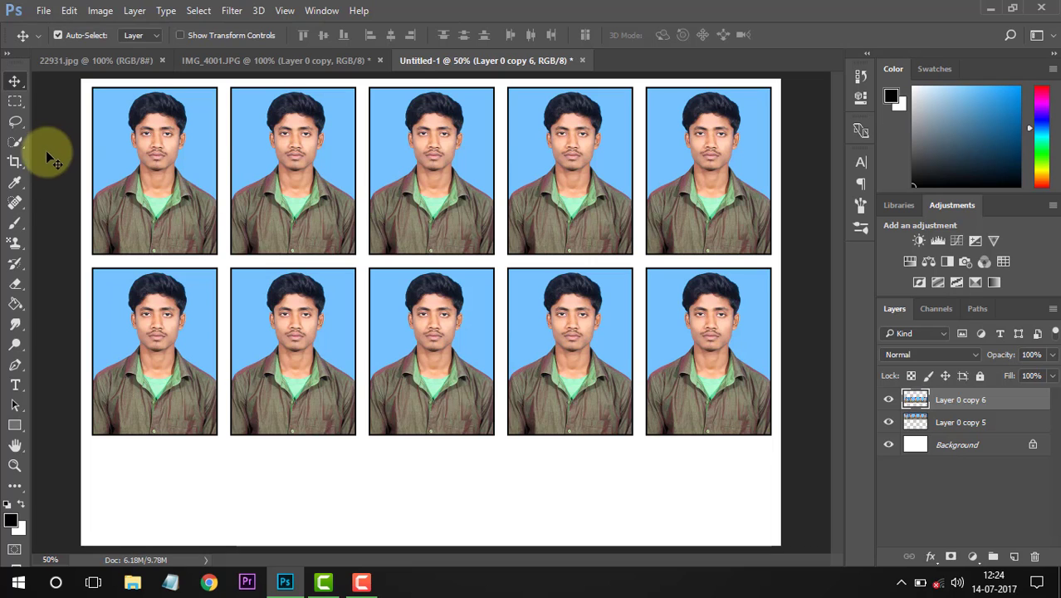
Crop away the empty white strip below the second row of photos.
{"action": "left_click", "coordinate": [15, 162]}
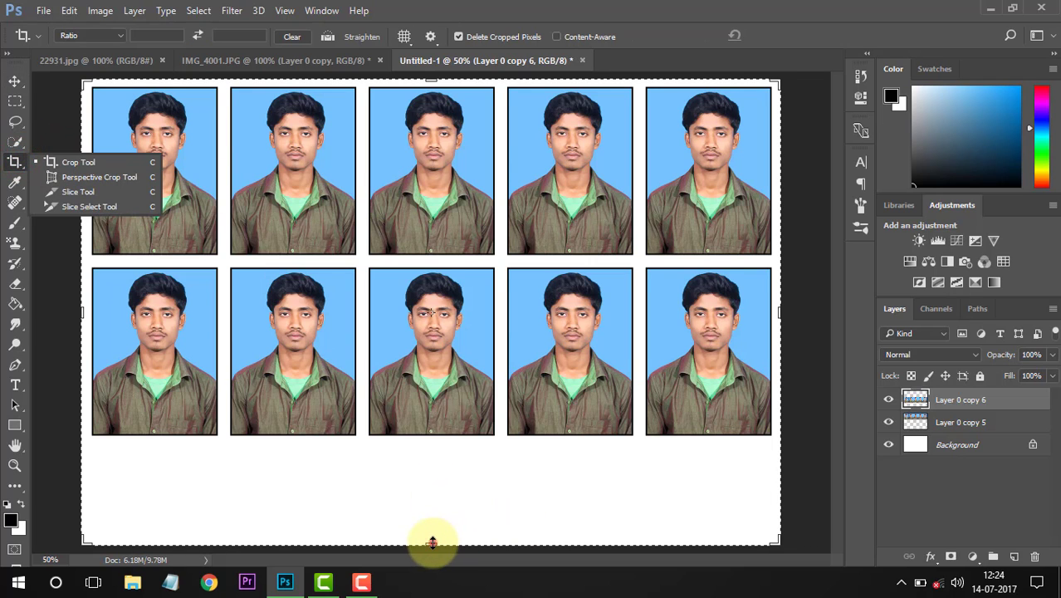
{"action": "left_click_drag", "start_coordinate": [431, 541], "coordinate": [426, 495]}
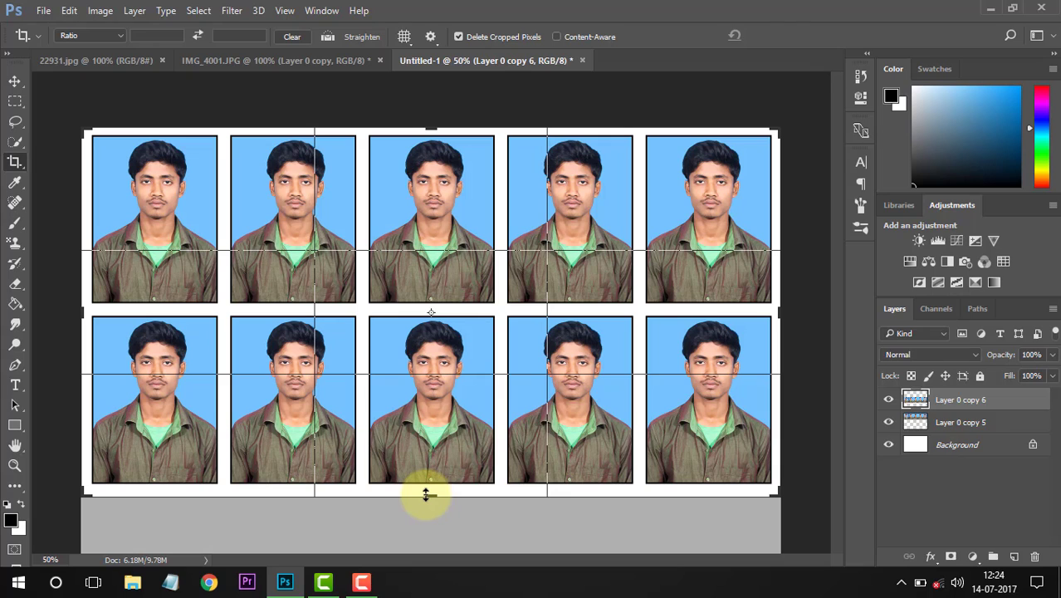
{"action": "left_click", "coordinate": [790, 33]}
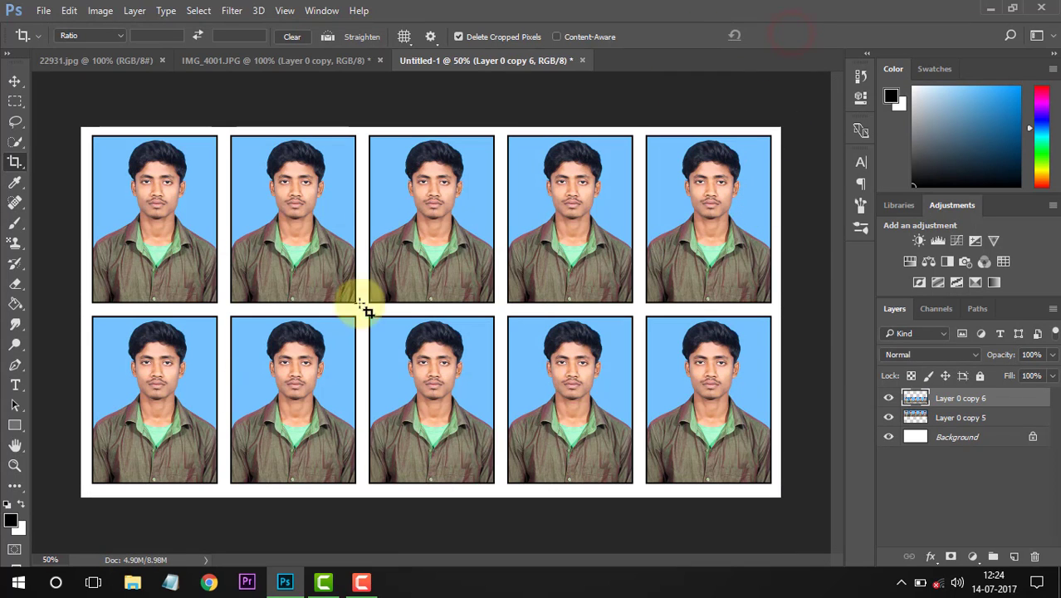
Save the sheet to the Desktop as a JPEG named "passport photo" with quality 10 and the Baseline ("Standard") format.
{"action": "left_click", "coordinate": [43, 11]}
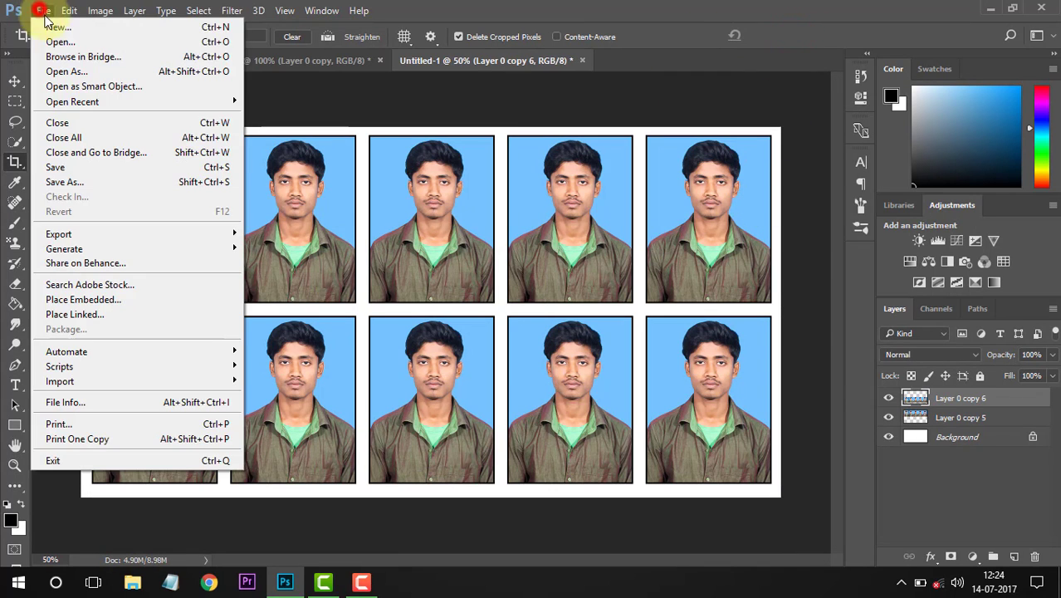
{"action": "left_click", "coordinate": [92, 180]}
{"action": "left_click", "coordinate": [185, 402]}
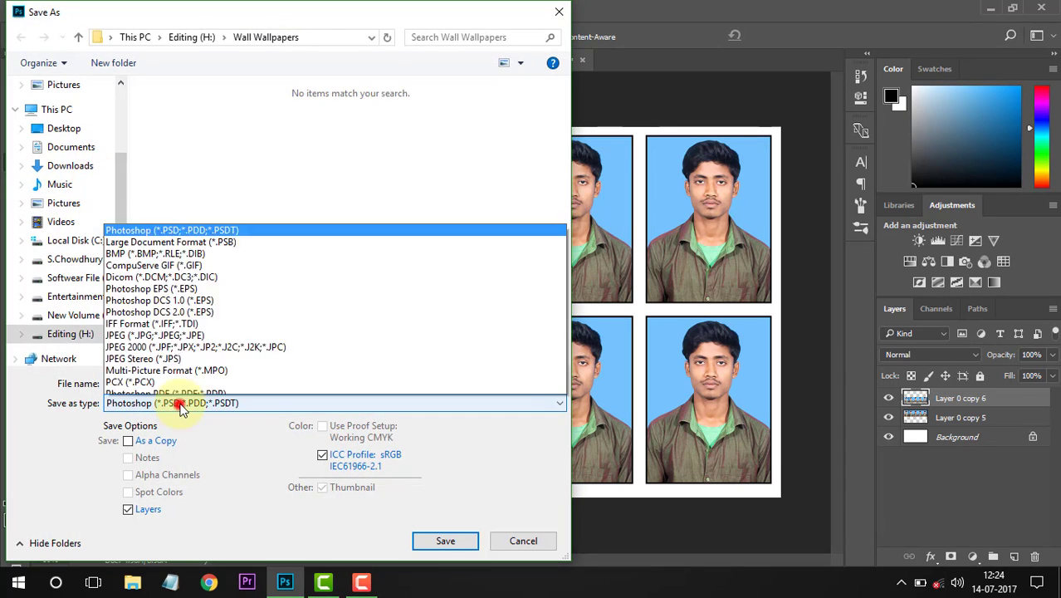
{"action": "left_click", "coordinate": [216, 248]}
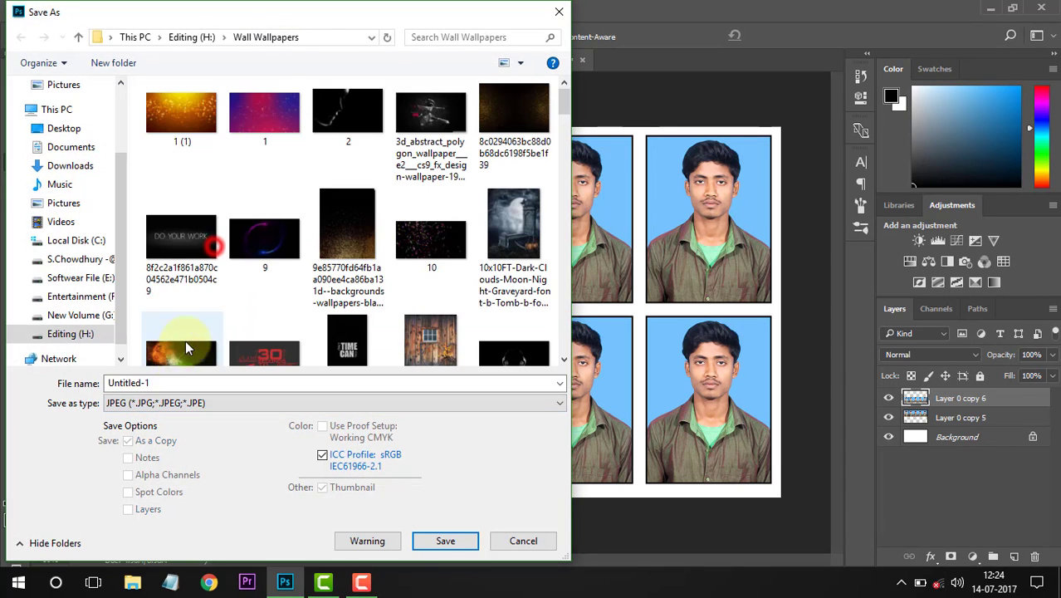
{"action": "double_click", "coordinate": [158, 383]}
{"action": "type", "text": "passport photo"}
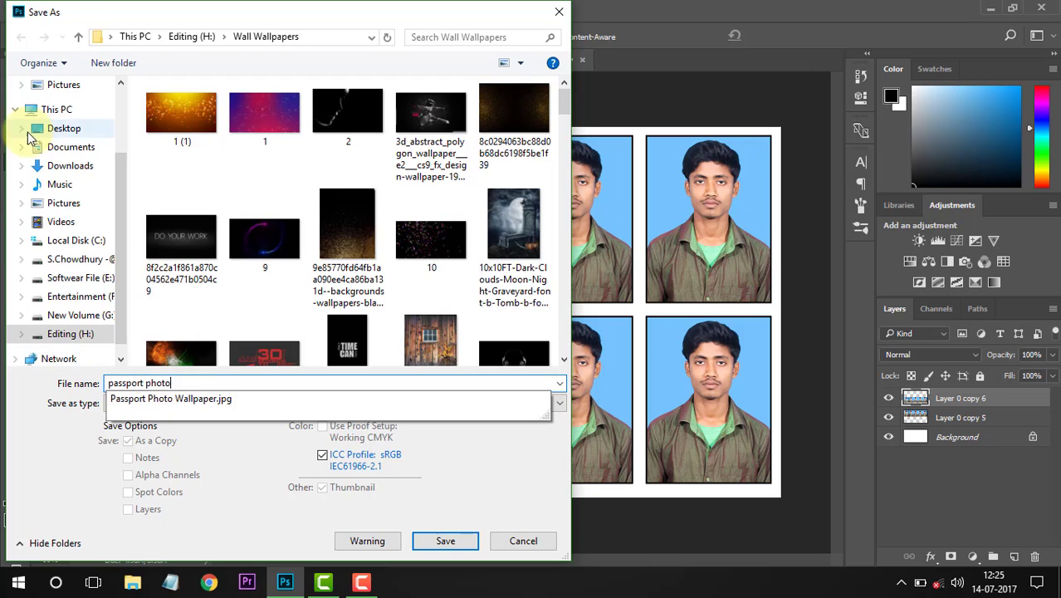
{"action": "left_click", "coordinate": [63, 128]}
{"action": "left_click", "coordinate": [447, 541]}
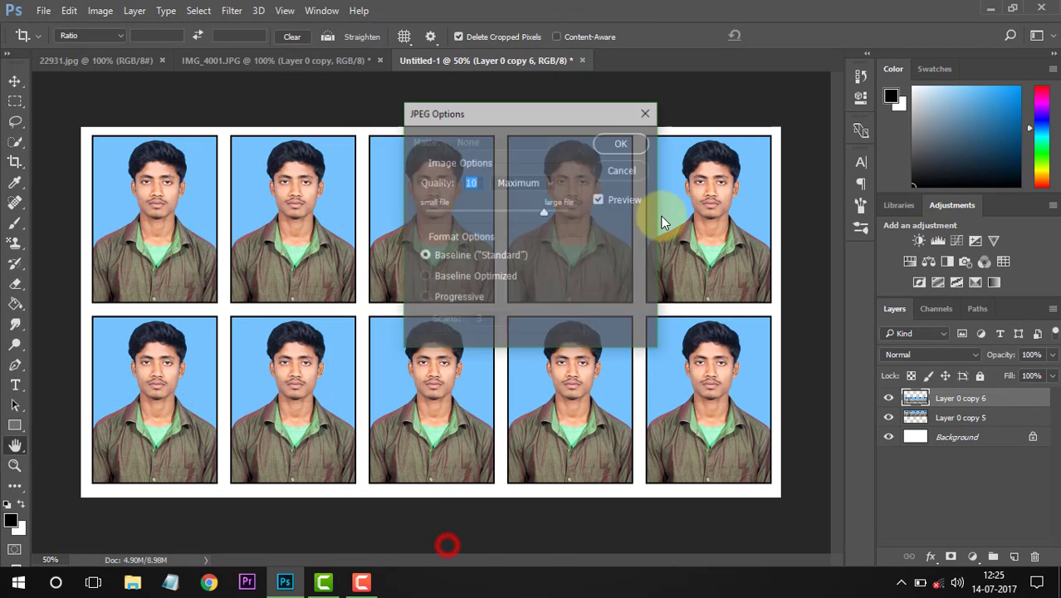
{"action": "left_click", "coordinate": [621, 143]}
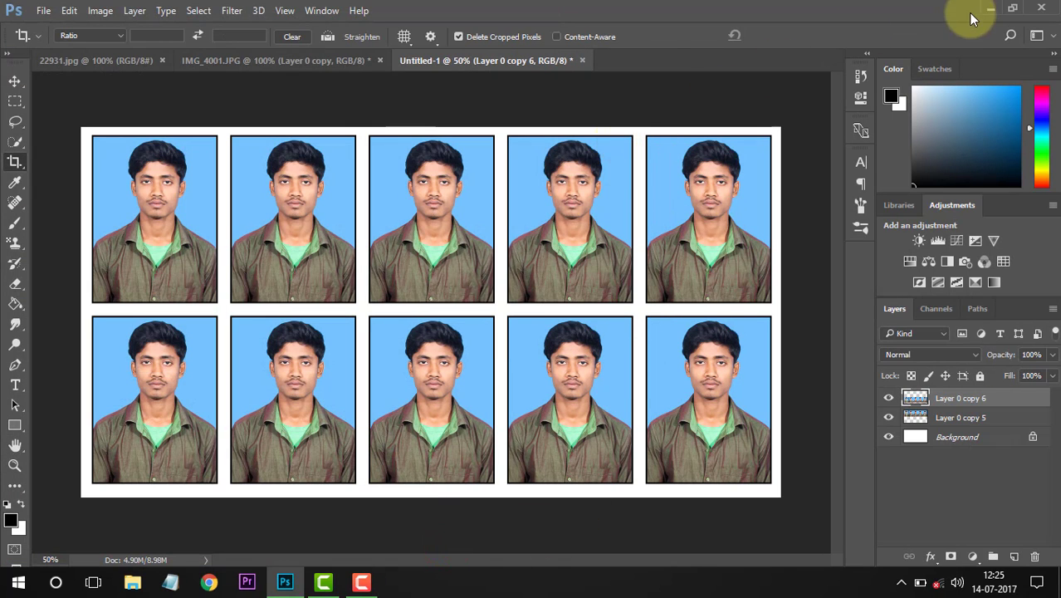